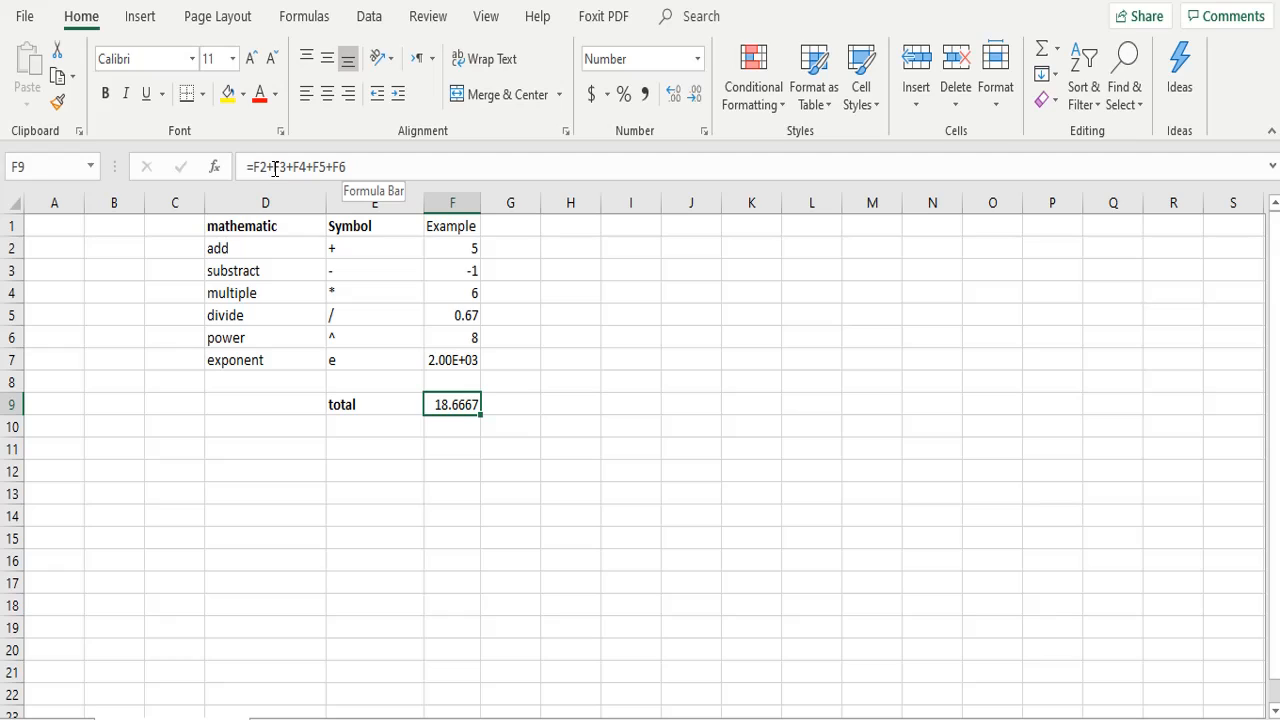
left_click(352, 167)
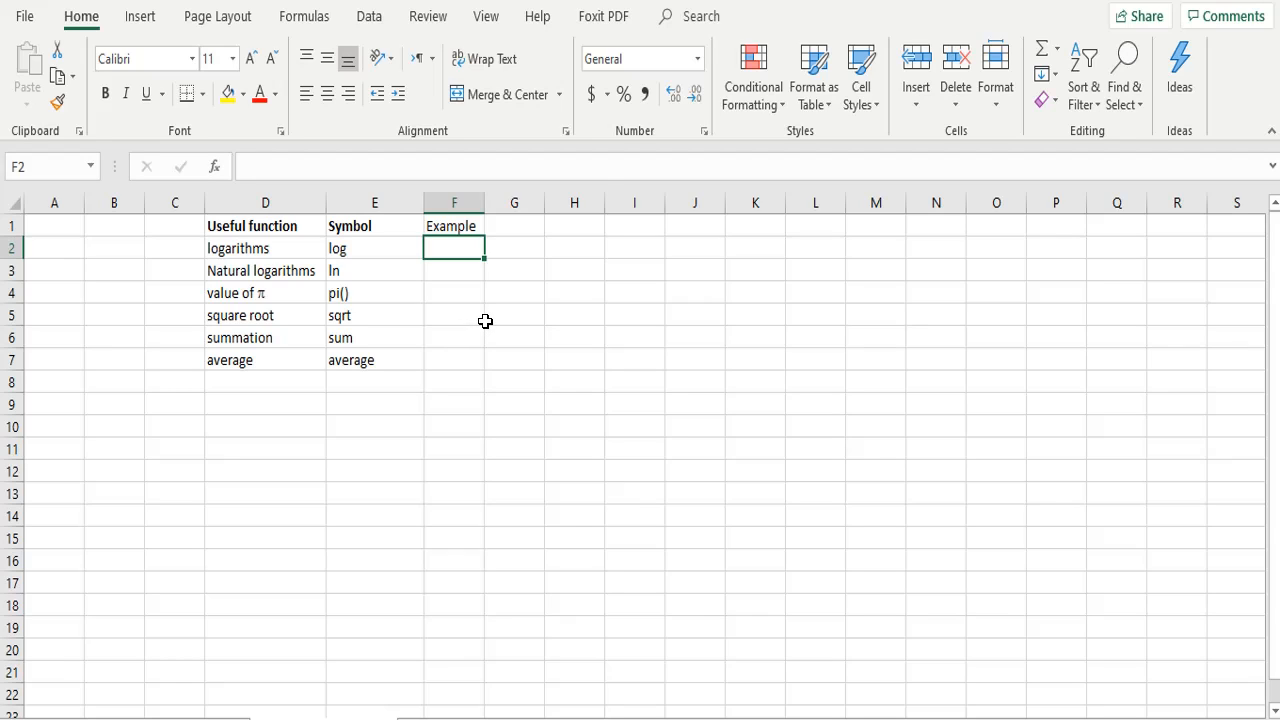
Step: Search the built-in help for "square root" and open the SQRT function article
left_click(538, 18)
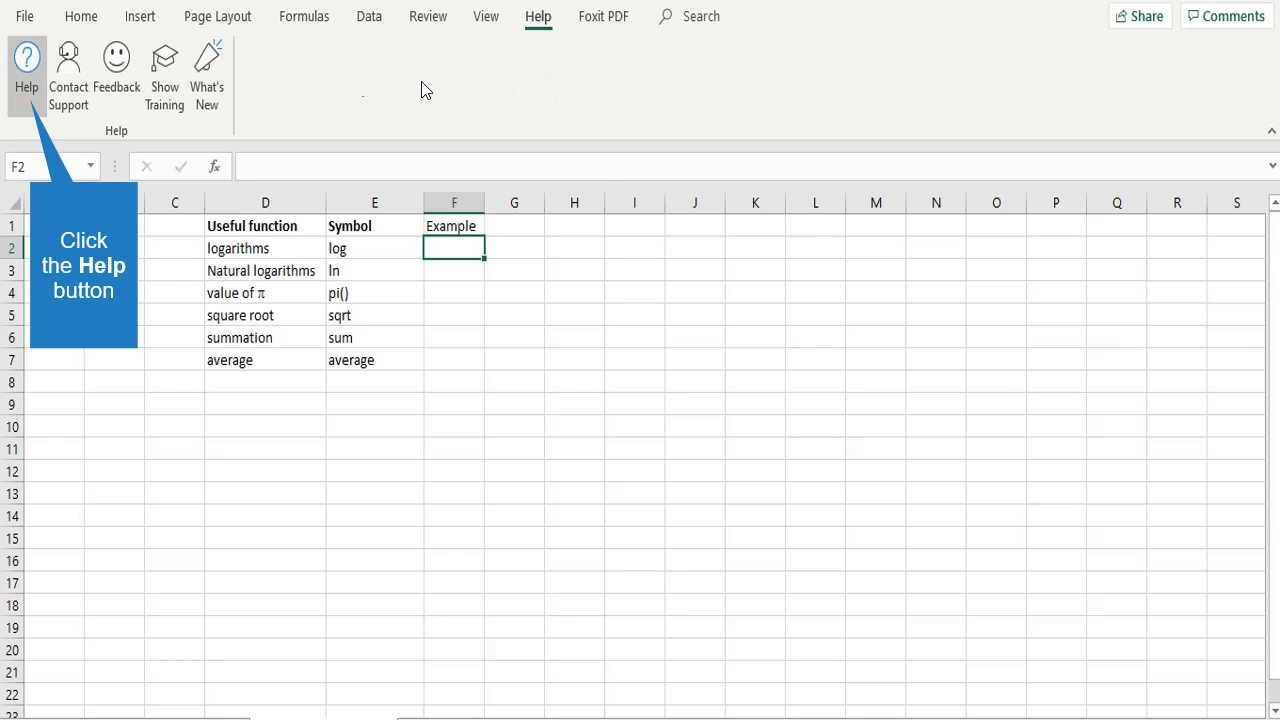
left_click(26, 70)
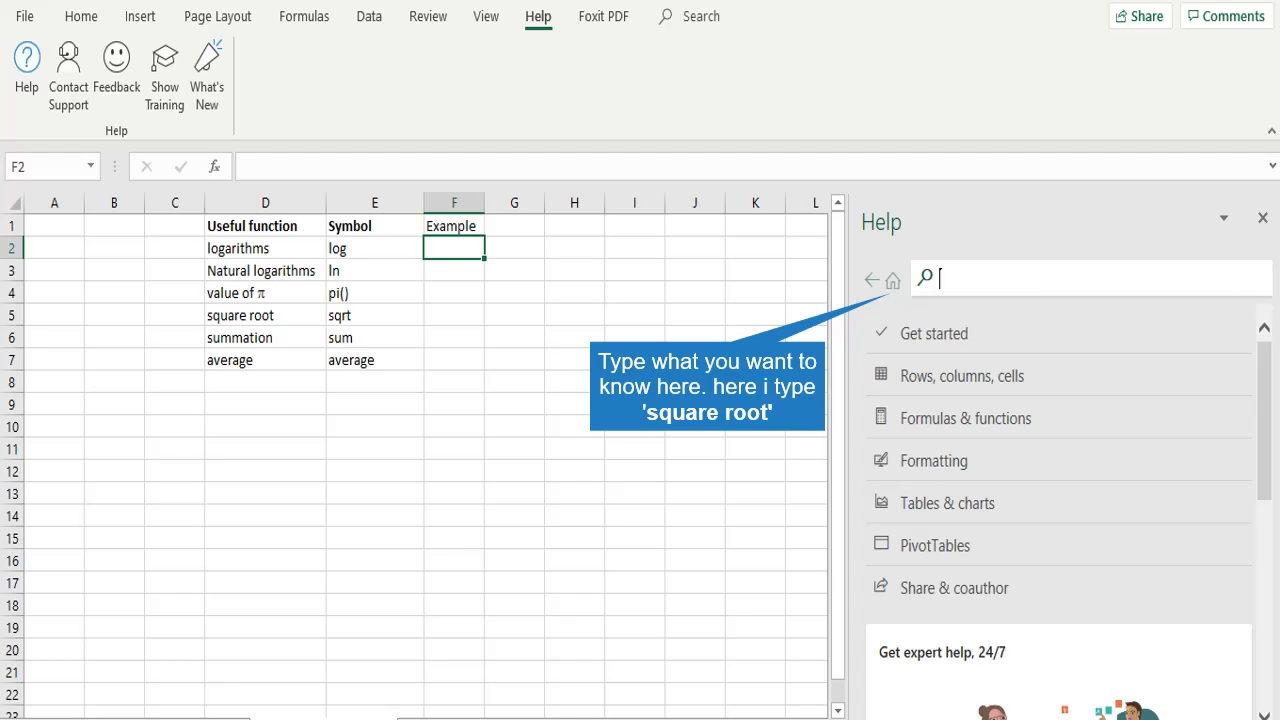
type("square root")
key("Return")
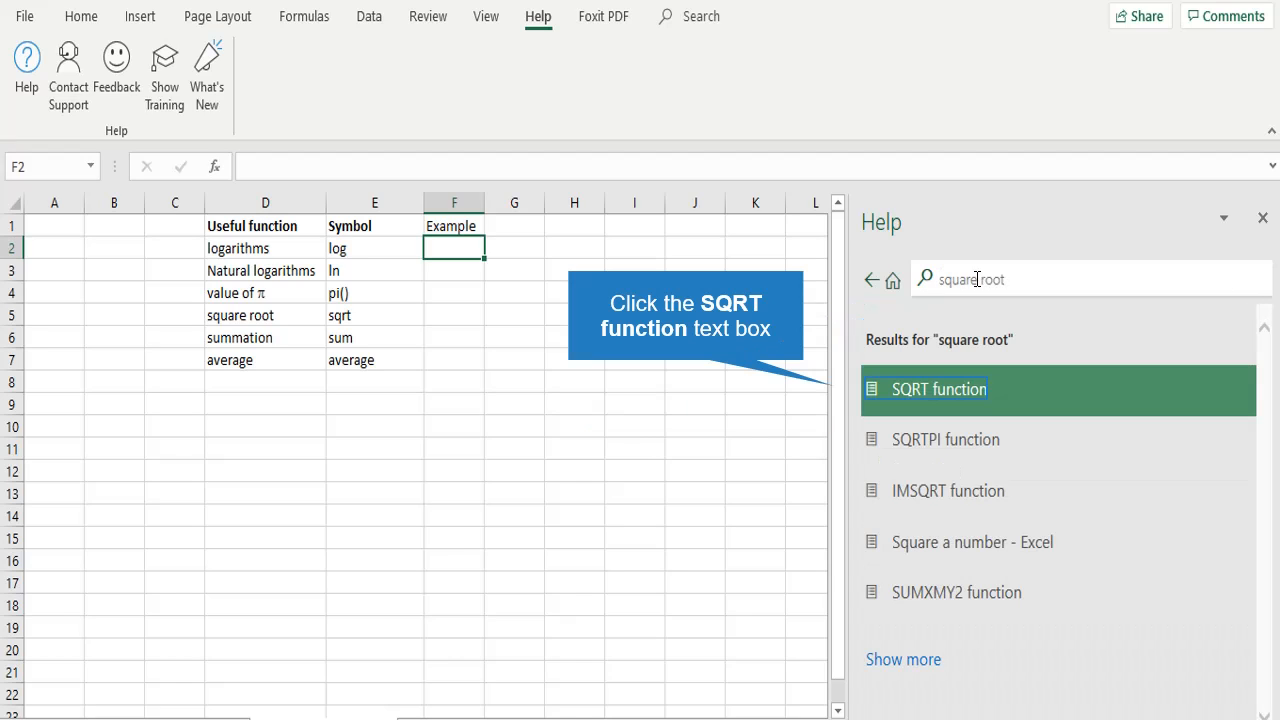
left_click(955, 392)
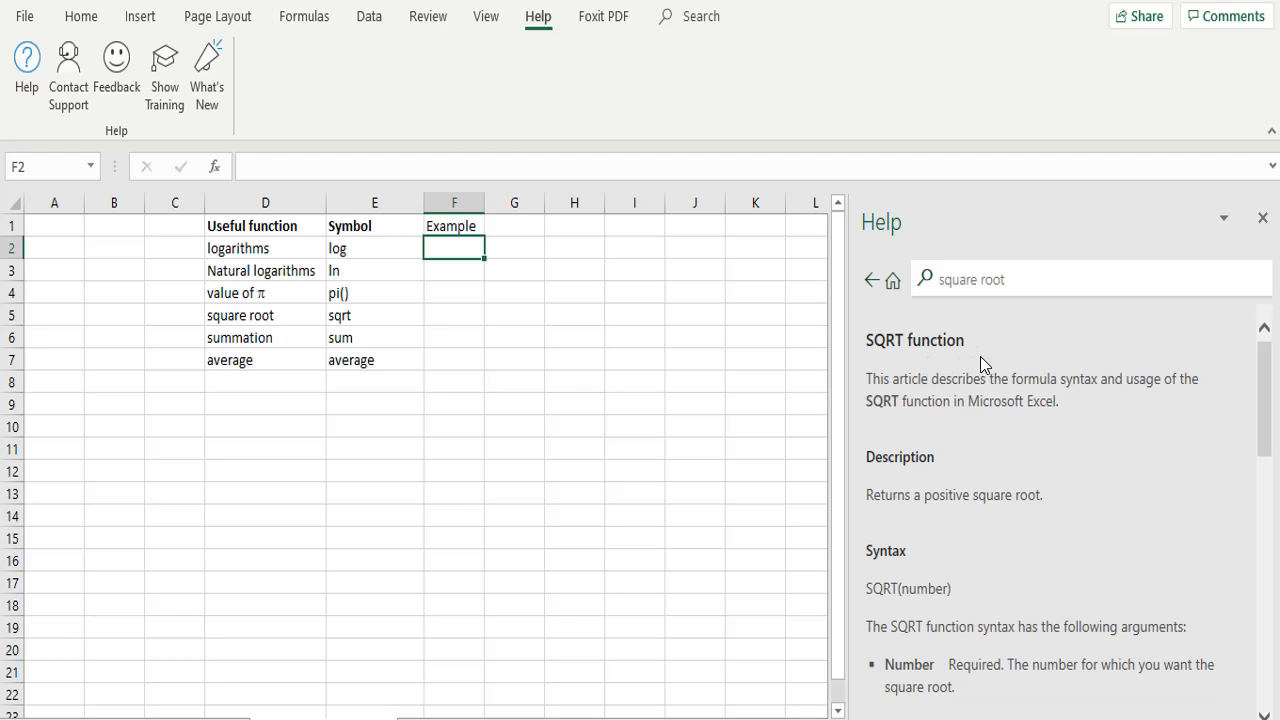
Step: Read the syntax and example formulas in the SQRT function article and close the help
scroll(945, 369, "down", 1)
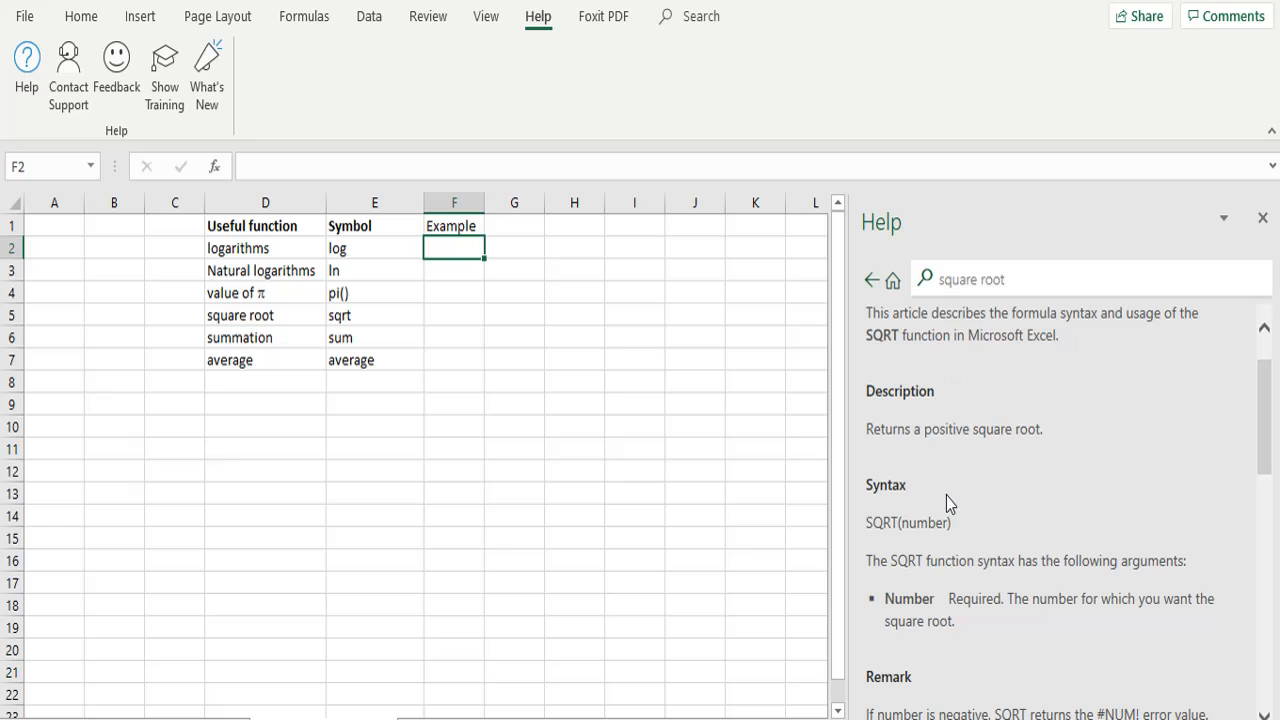
scroll(946, 498, "down", 5)
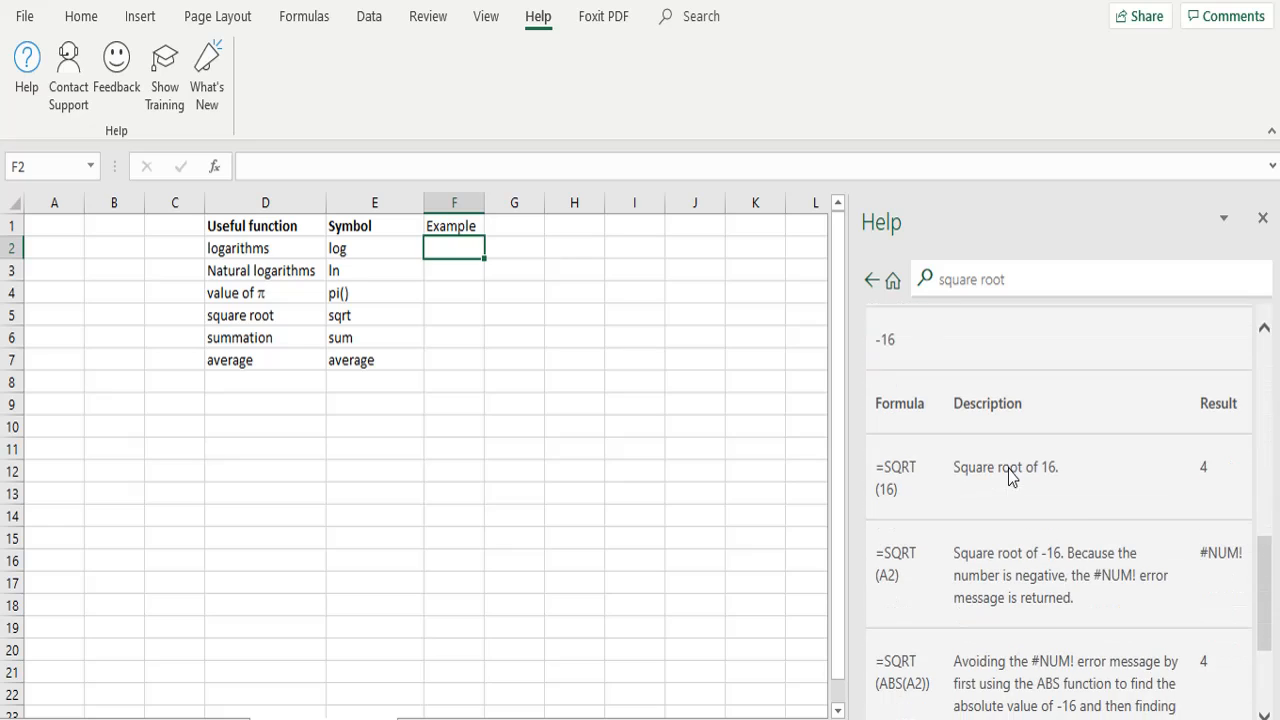
scroll(1008, 469, "down", 3)
scroll(1040, 576, "up", 9)
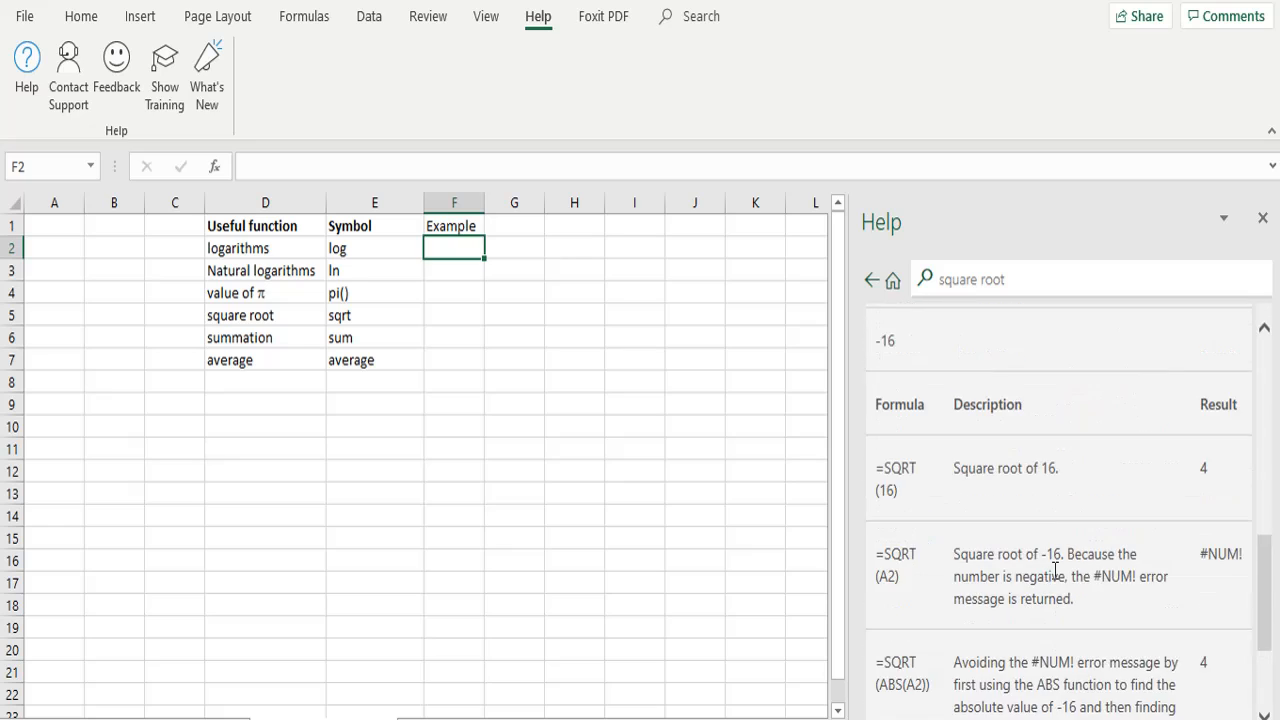
scroll(1008, 456, "up", 5)
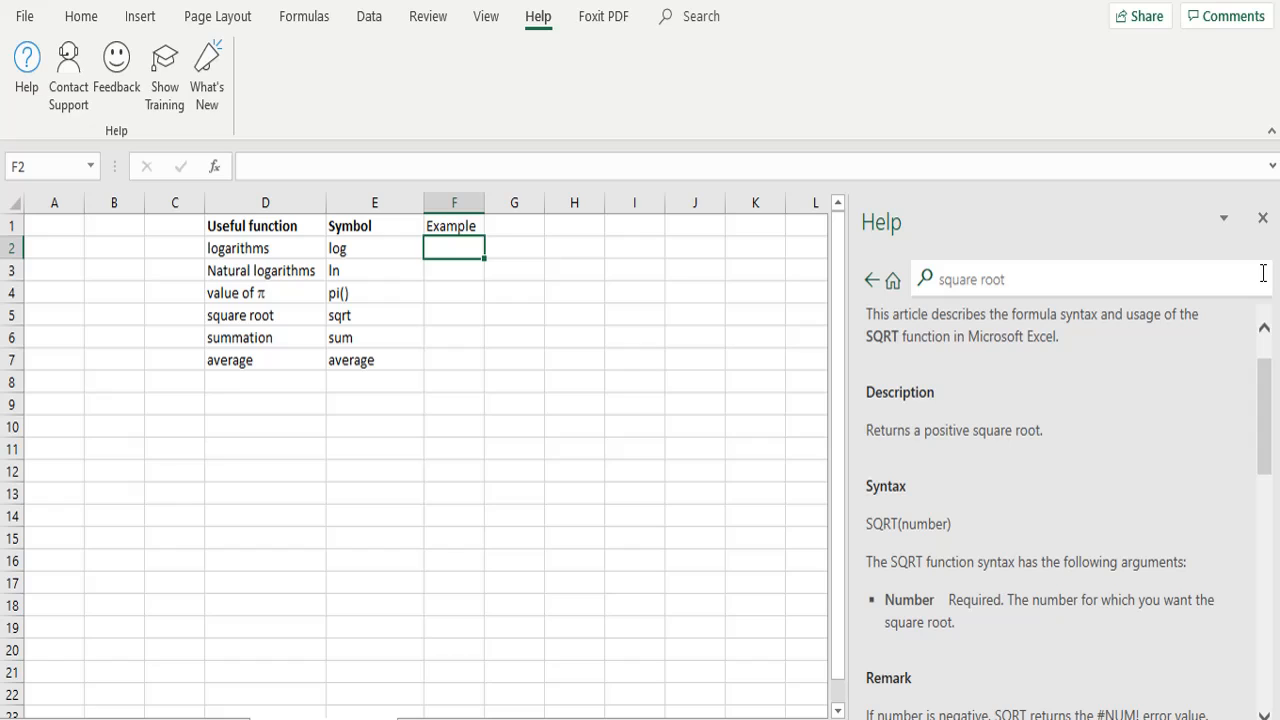
left_click(1262, 218)
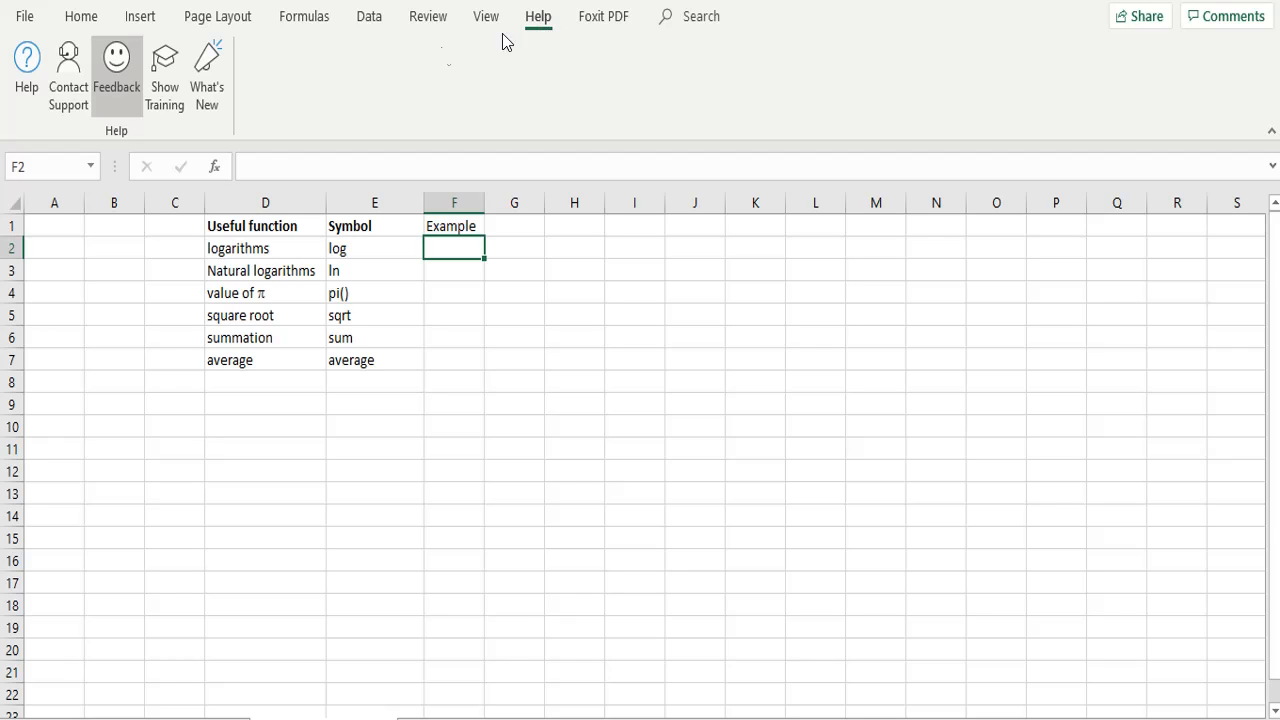
Step: Enter the formula =LOG(100) in cell F2 as the example for logarithms
left_click(82, 17)
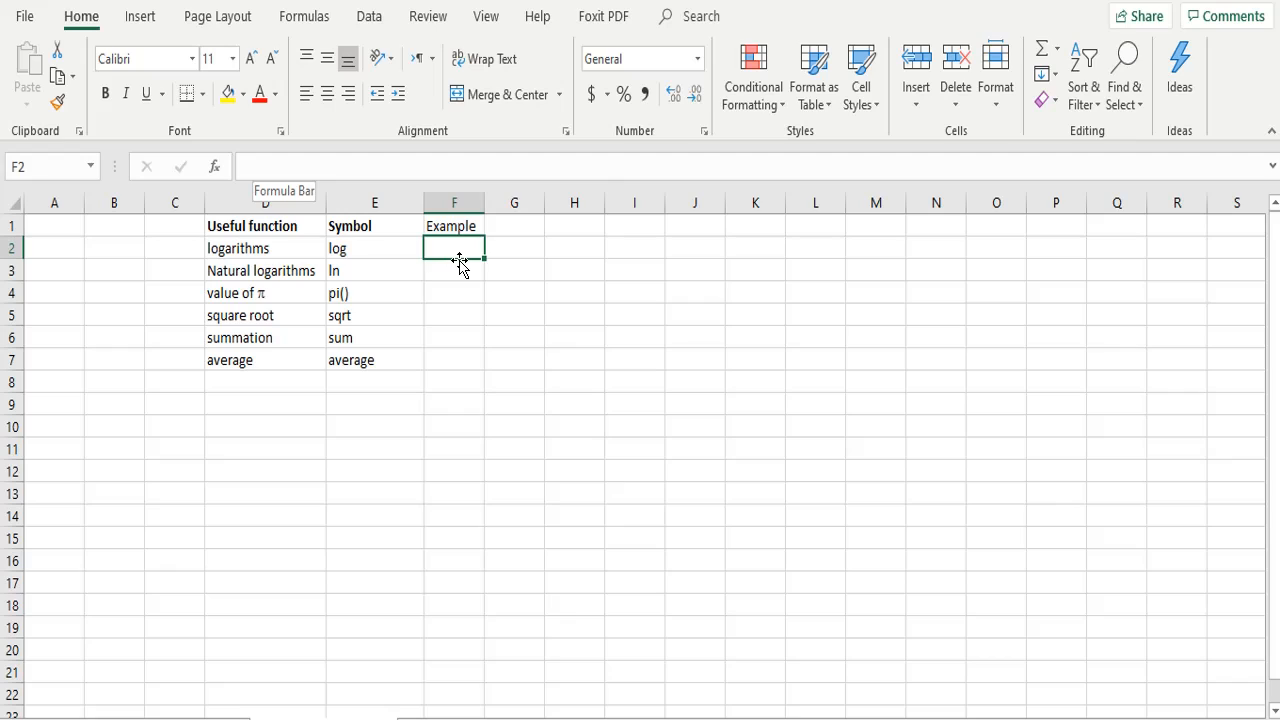
left_click(263, 167)
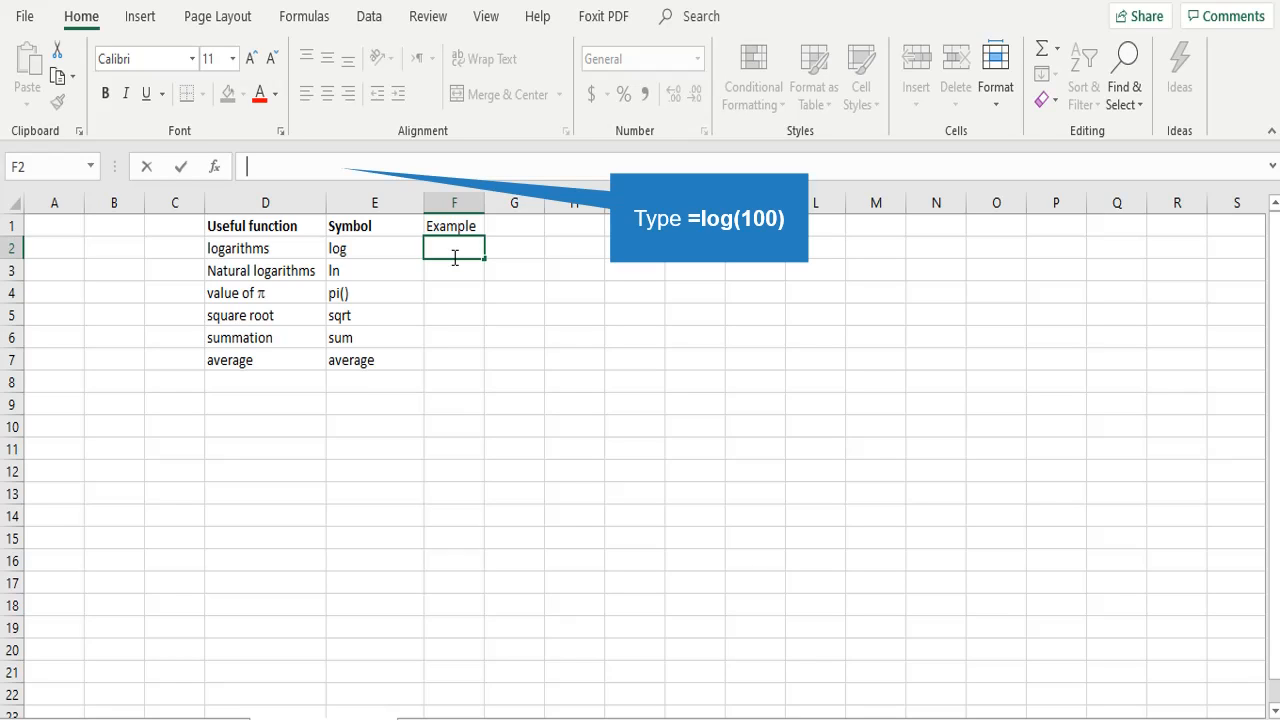
type("=log(100)")
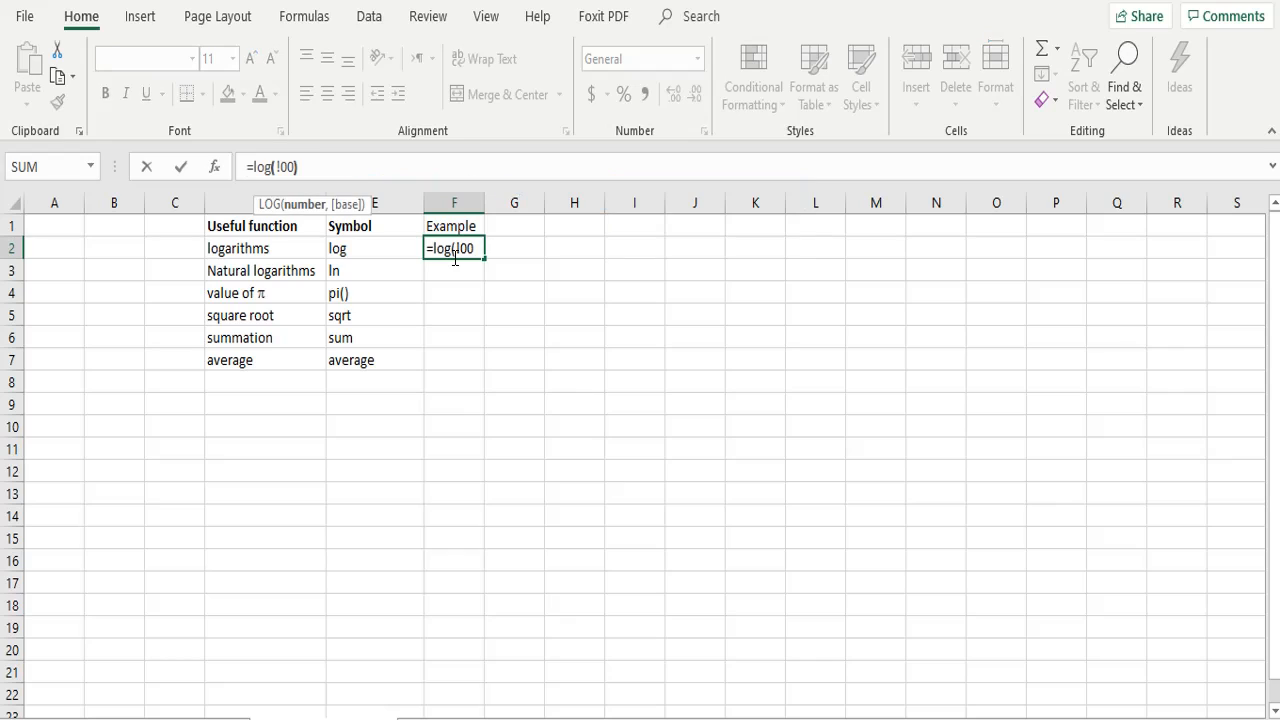
key("BackSpace")
key("BackSpace")
key("BackSpace")
key("BackSpace")
key("Escape")
key("Up")
Step: Enter the formula =LN(2) in cell F3 as the natural logarithm example
left_click(468, 274)
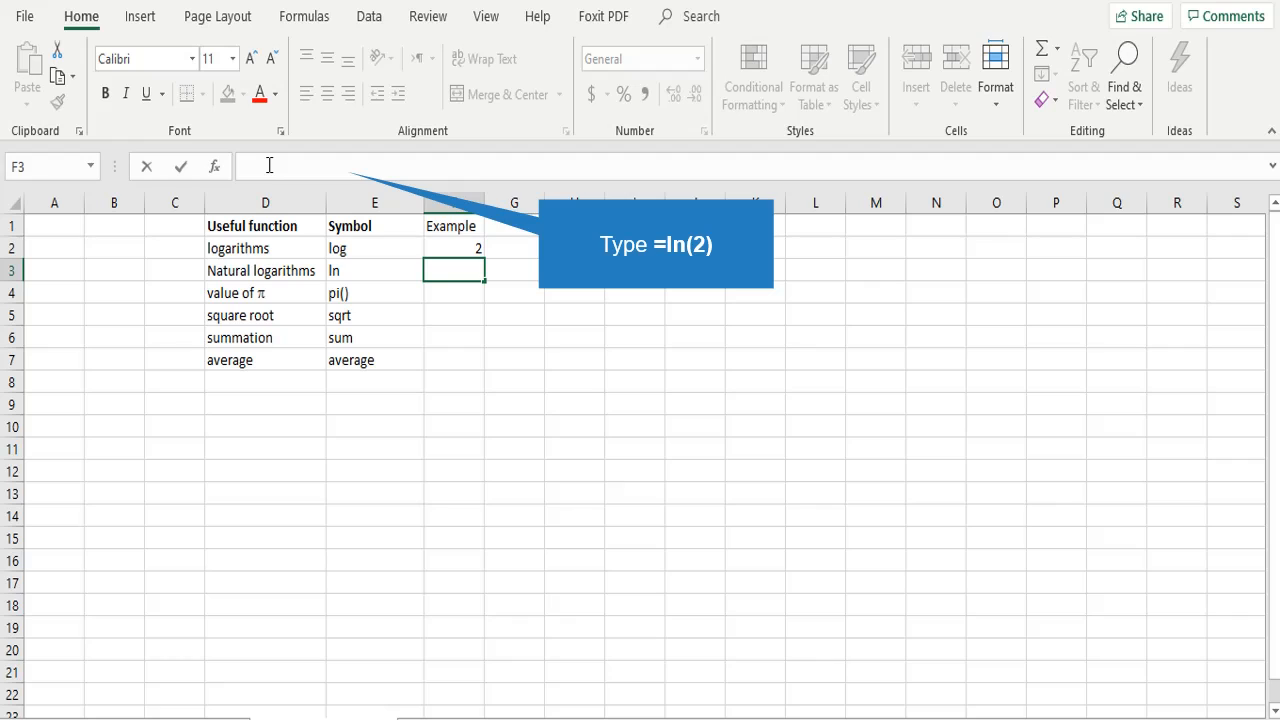
type("=ln(@")
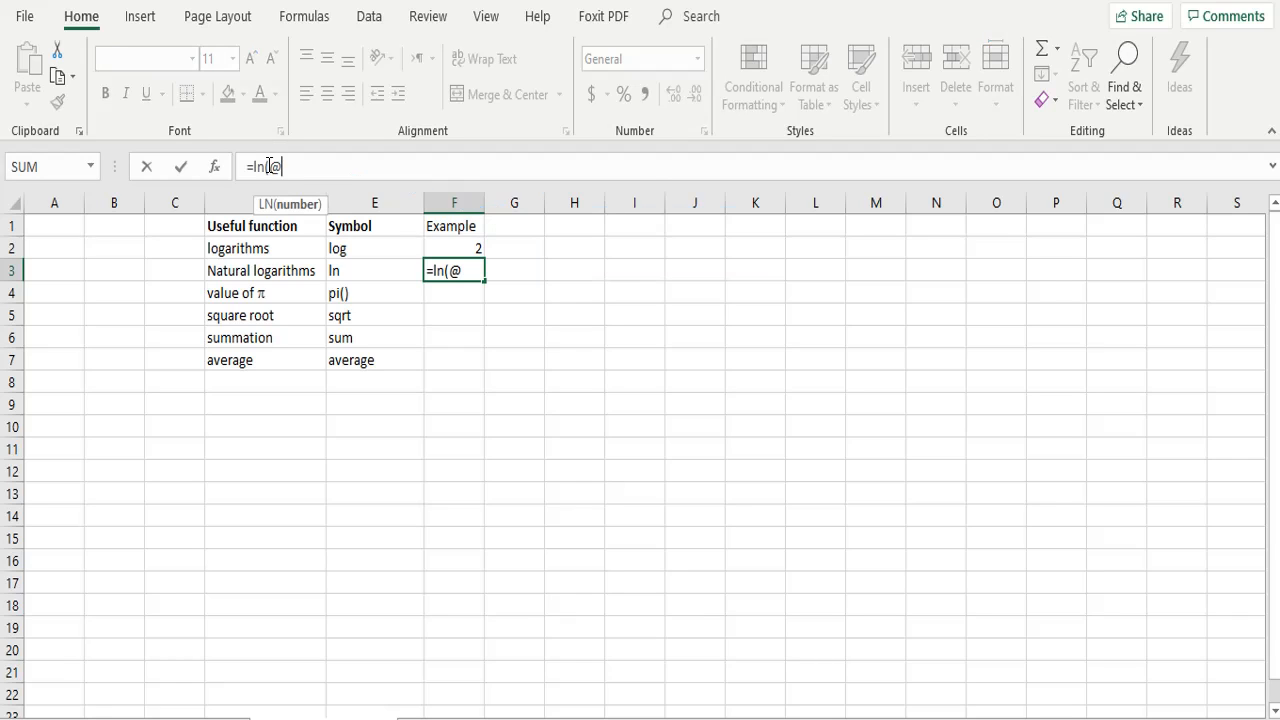
key("BackSpace")
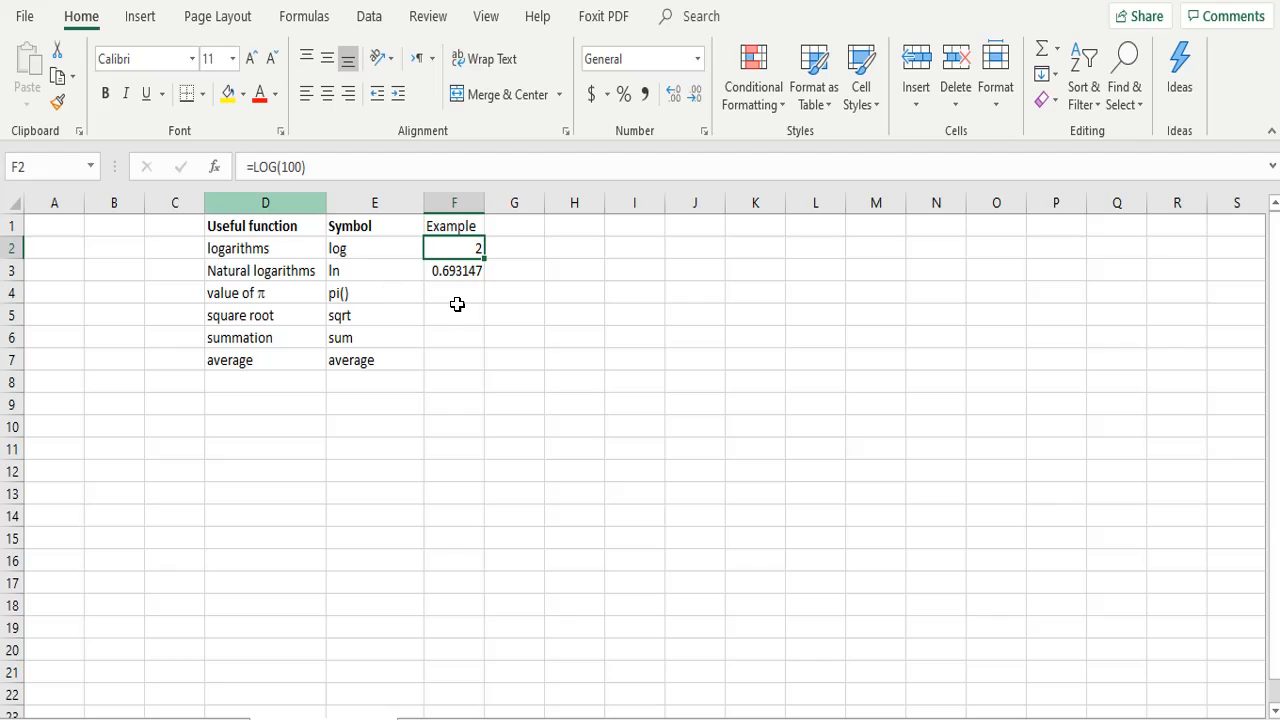
Step: Enter the formula =PI() in cell F4 as the example for the value of π
left_click(472, 295)
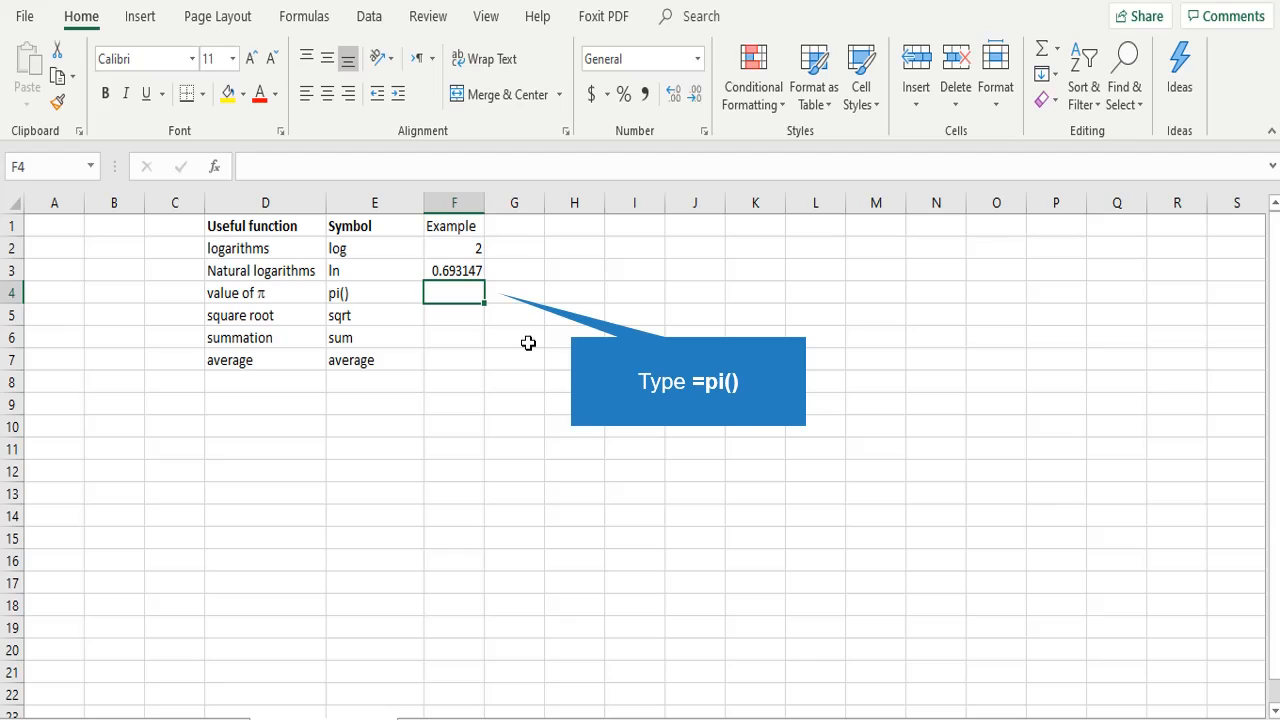
type("=pi()")
key("Return")
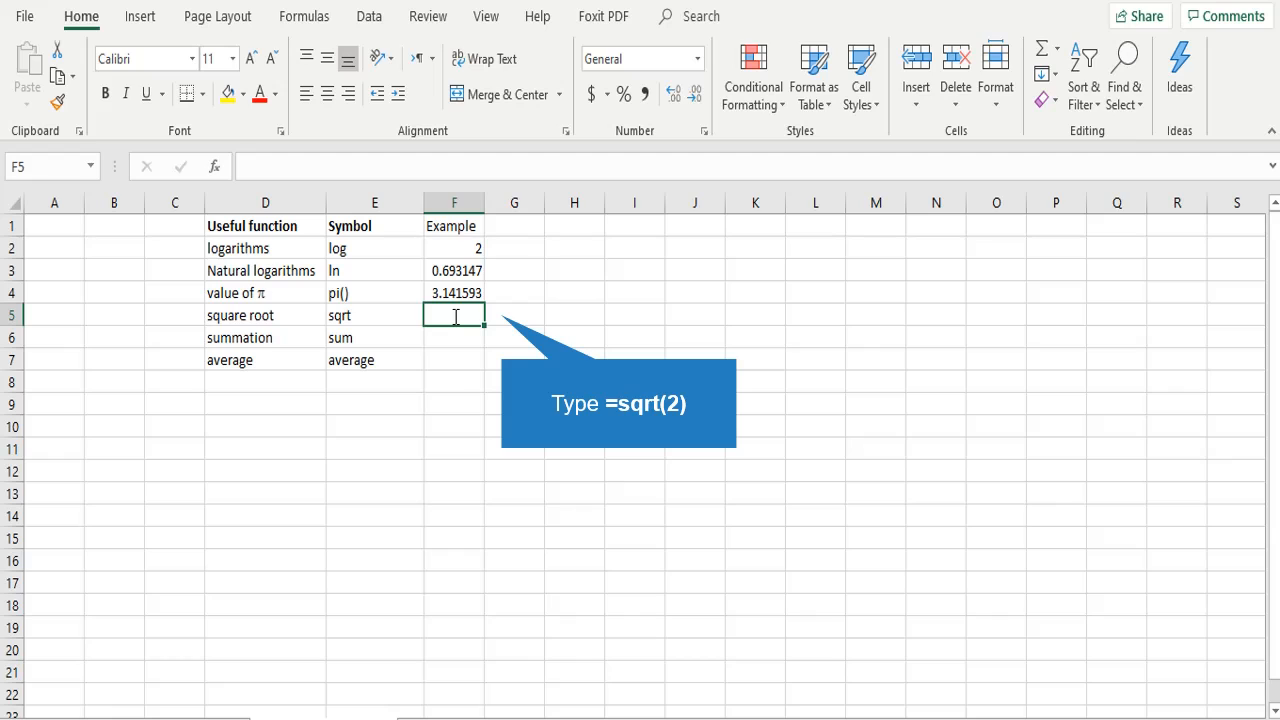
Step: Enter the formula =SQRT(4) in cell F5 as the square root example
type("=sqrt(")
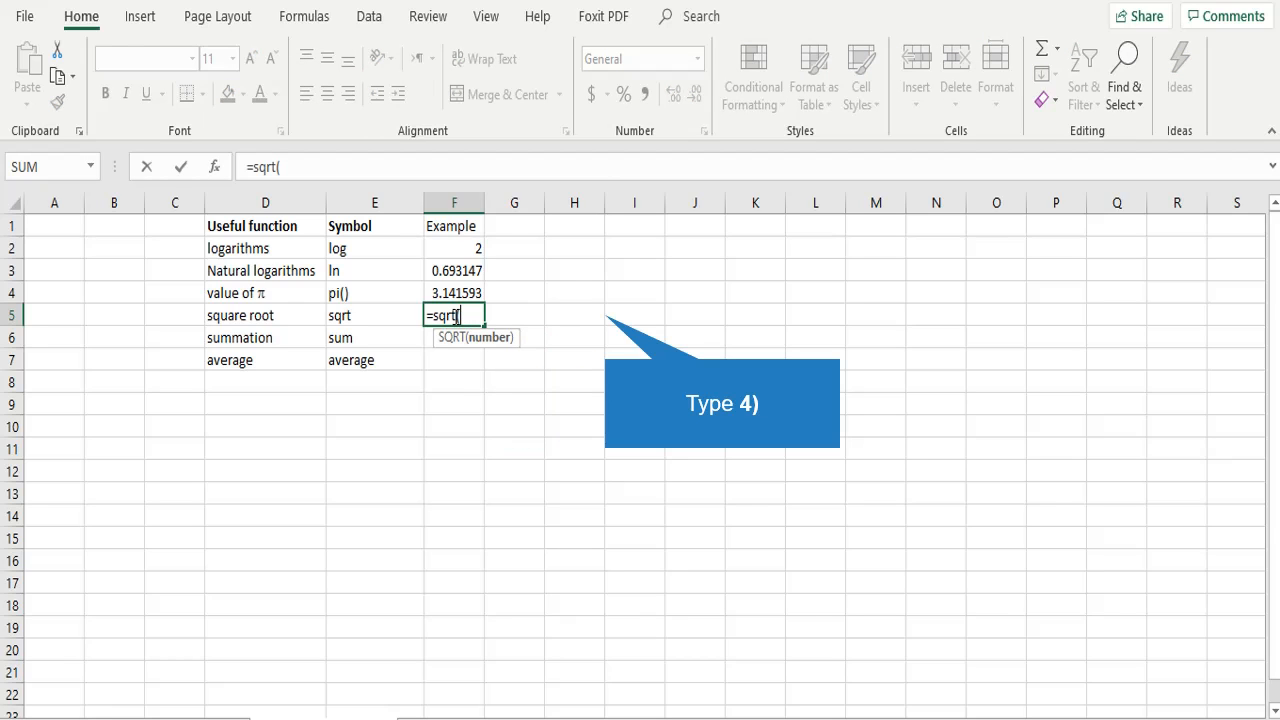
type("4)")
key("Return")
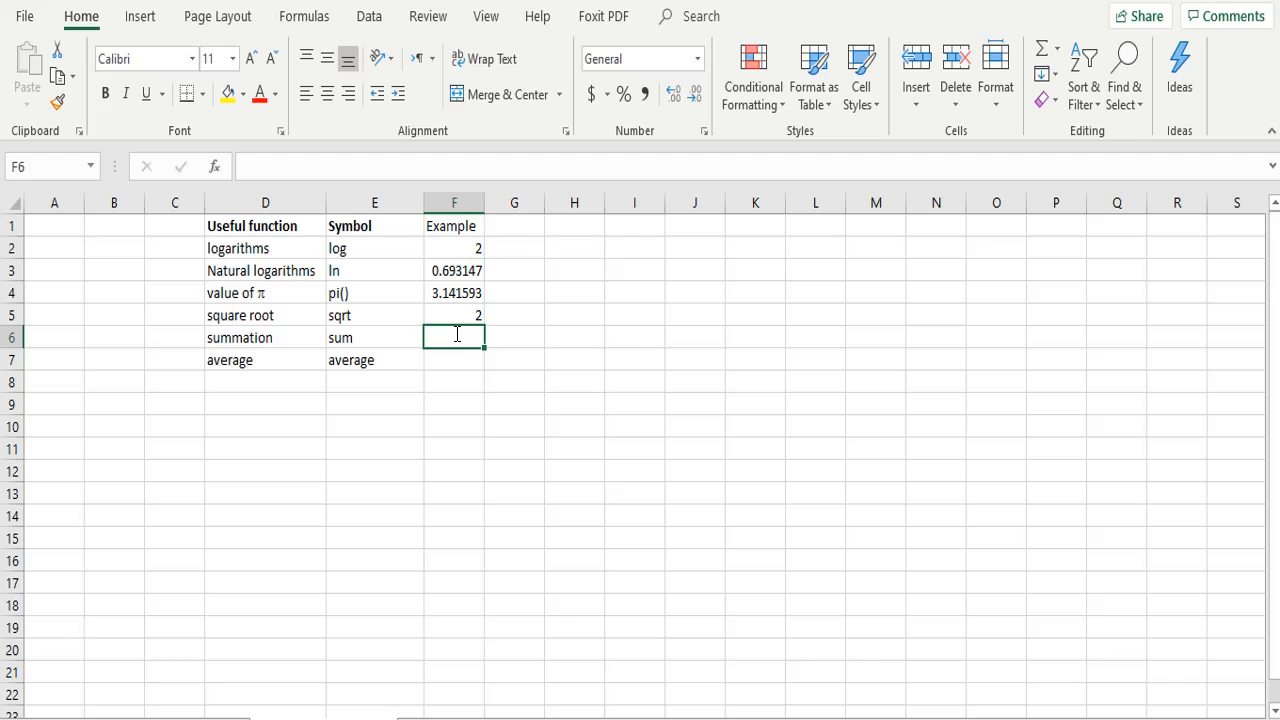
Step: Add the four example values individually in cell F6 with the formula =F2+F3+F4+F5
type("=")
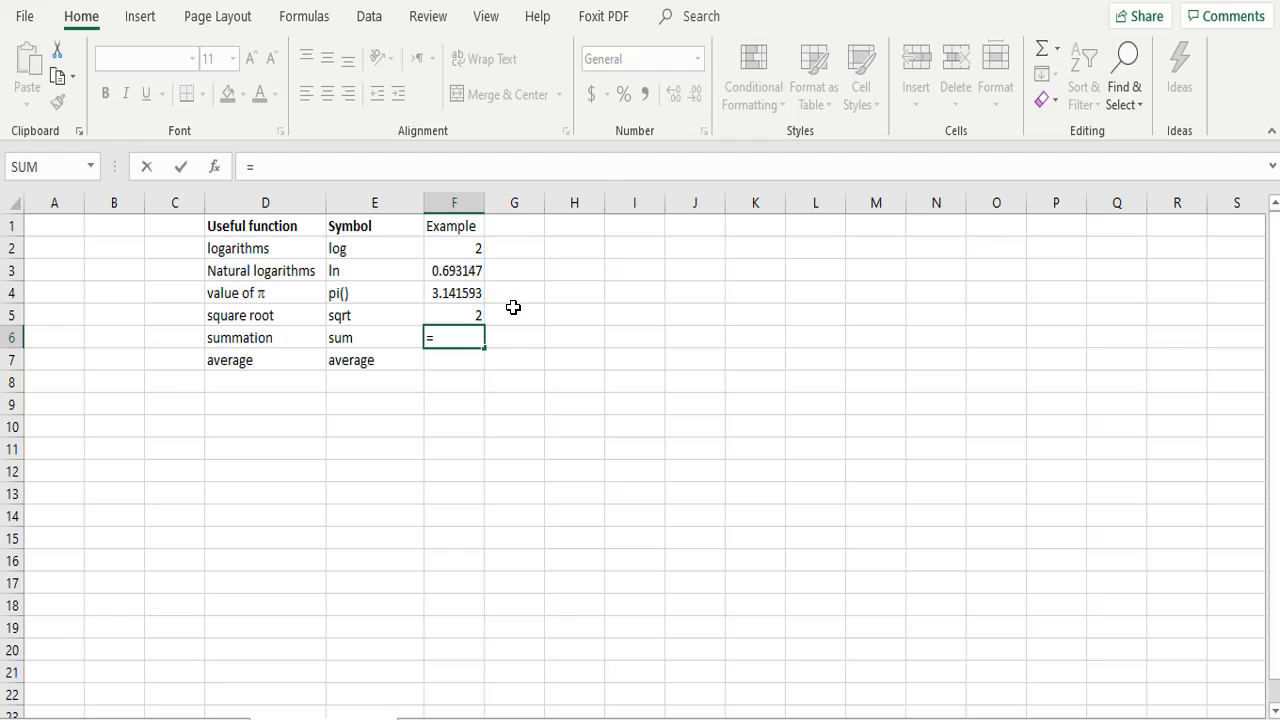
key("Escape")
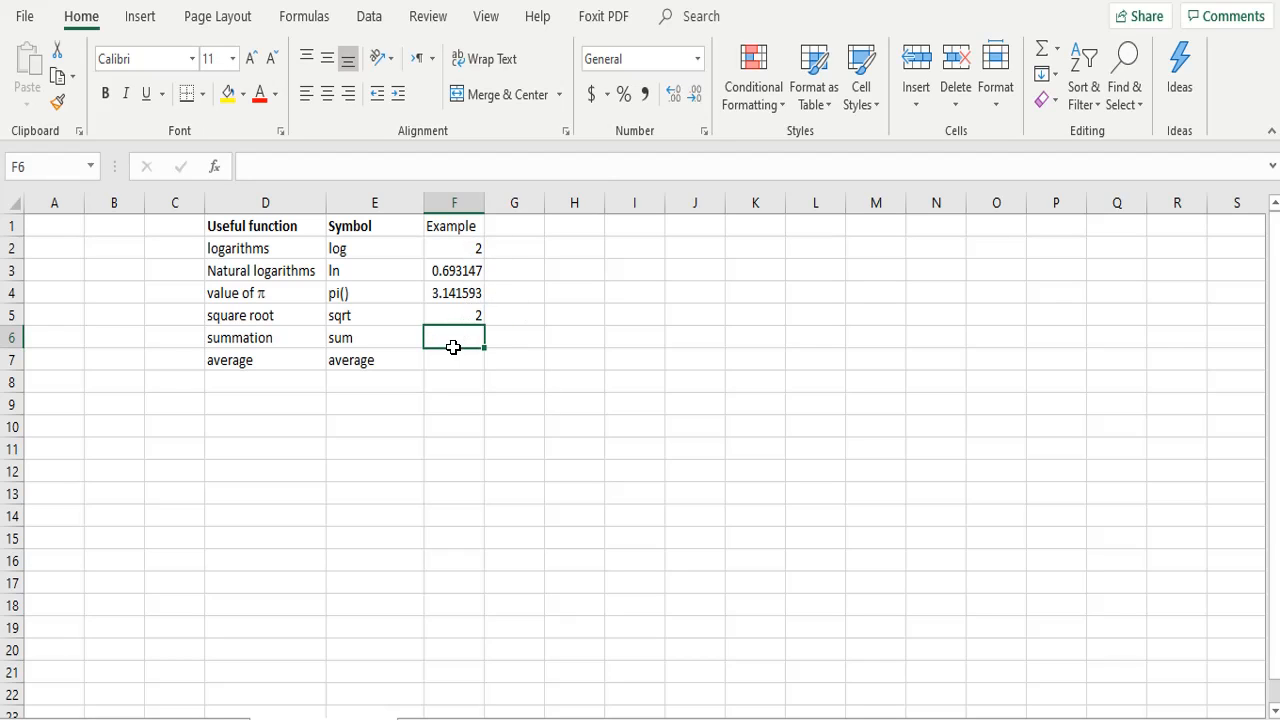
type("=")
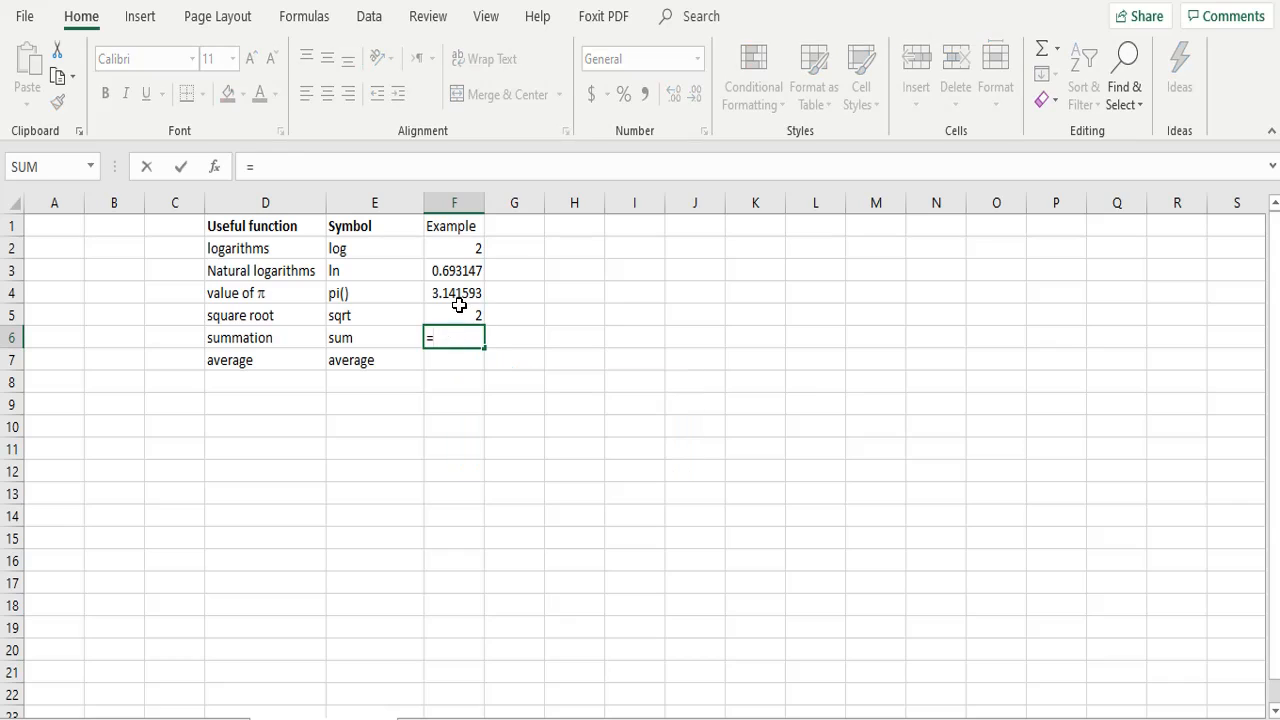
left_click(465, 248)
type("+")
left_click(469, 271)
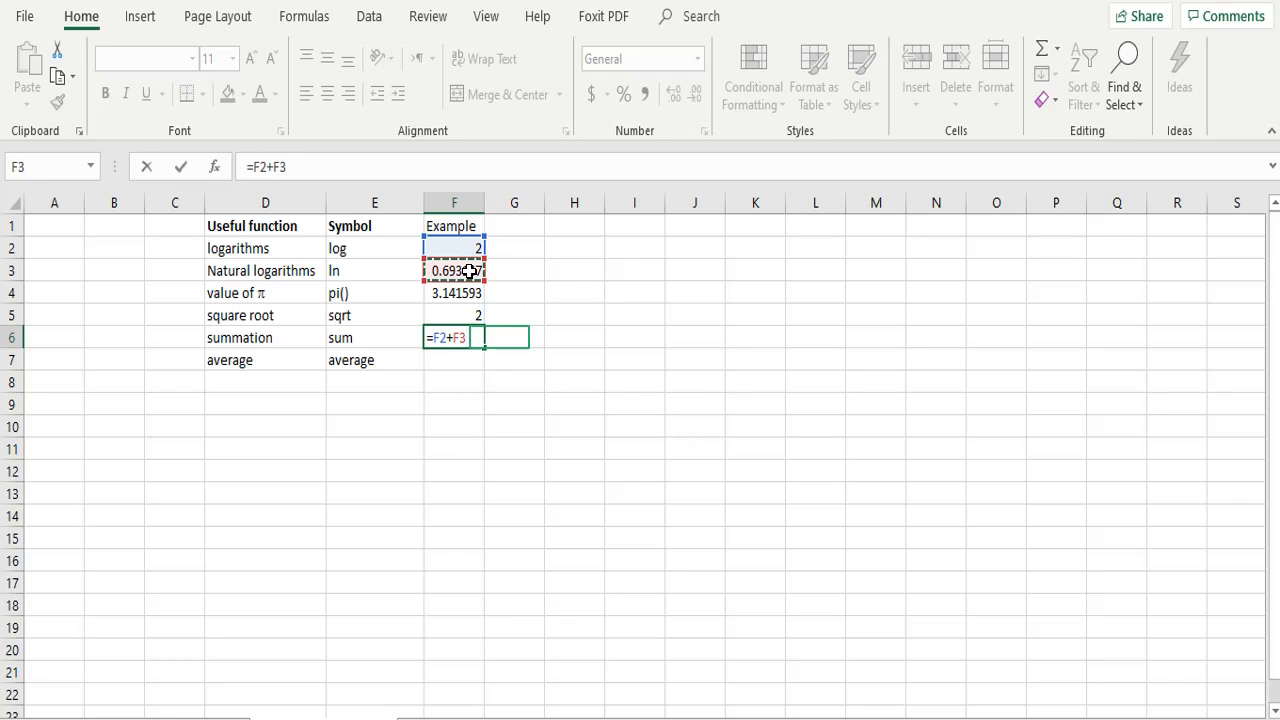
type("+")
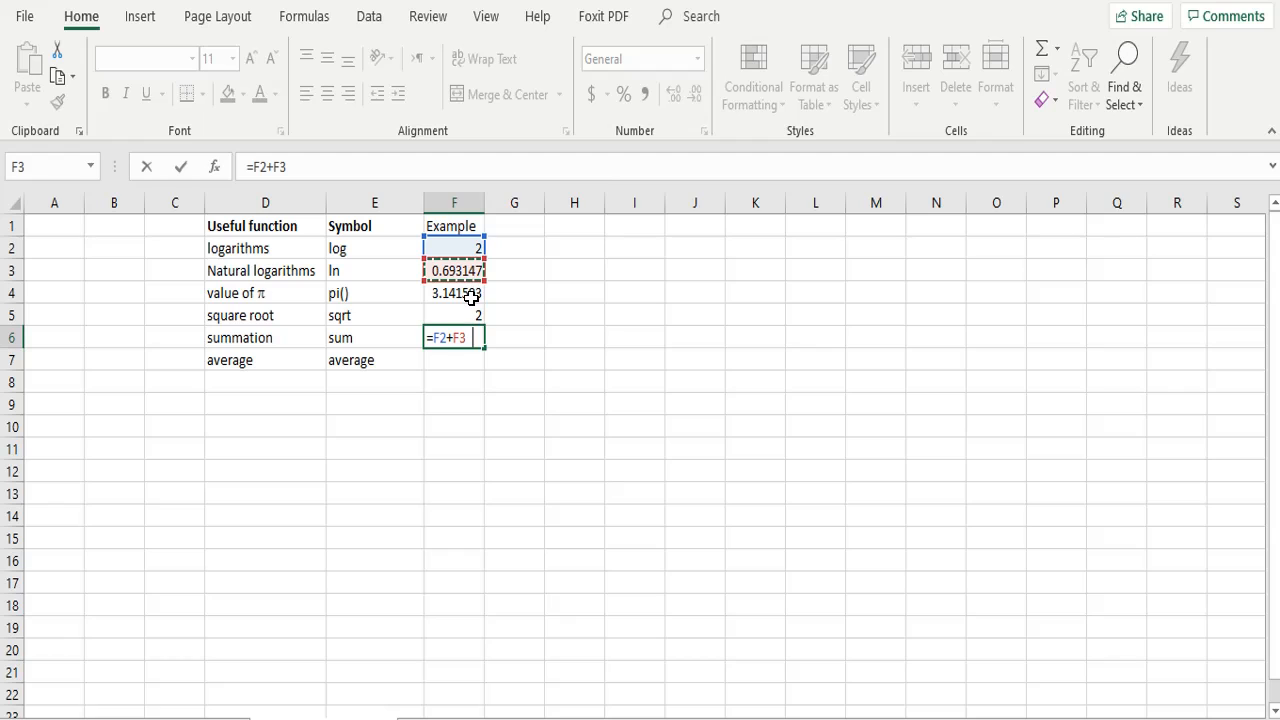
left_click(471, 296)
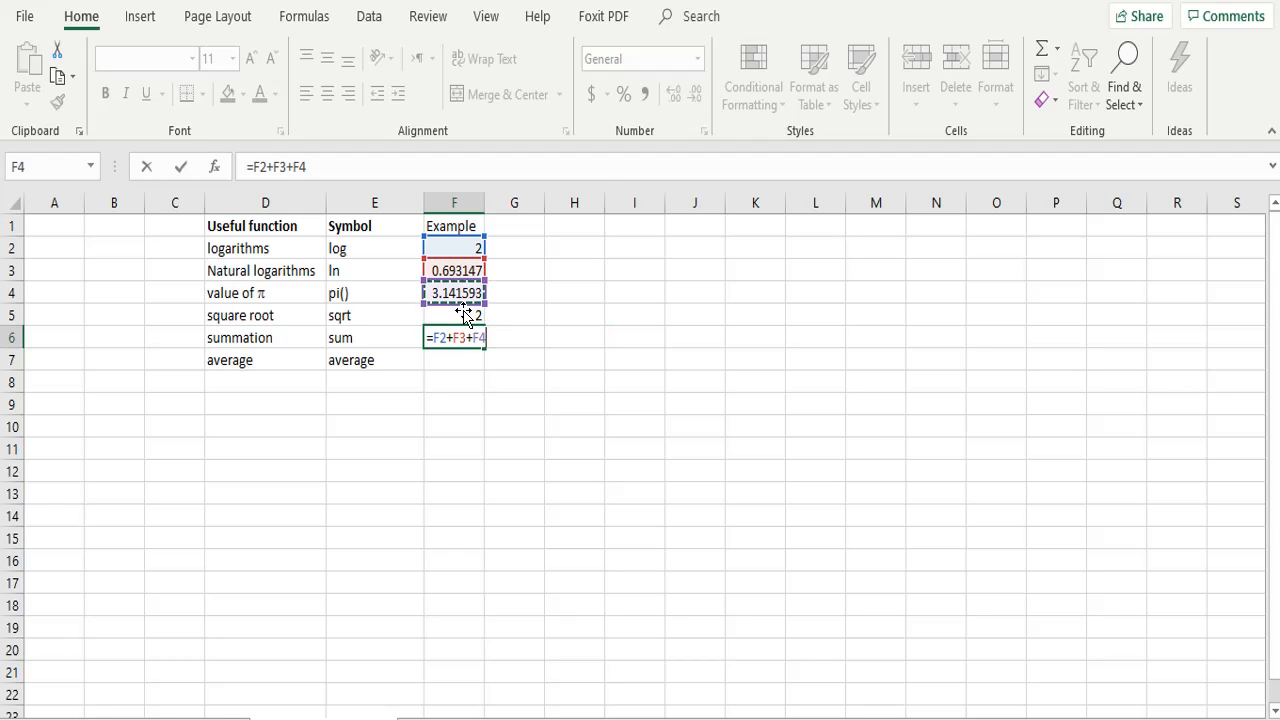
type("+")
key("Up")
key("shift+Return")
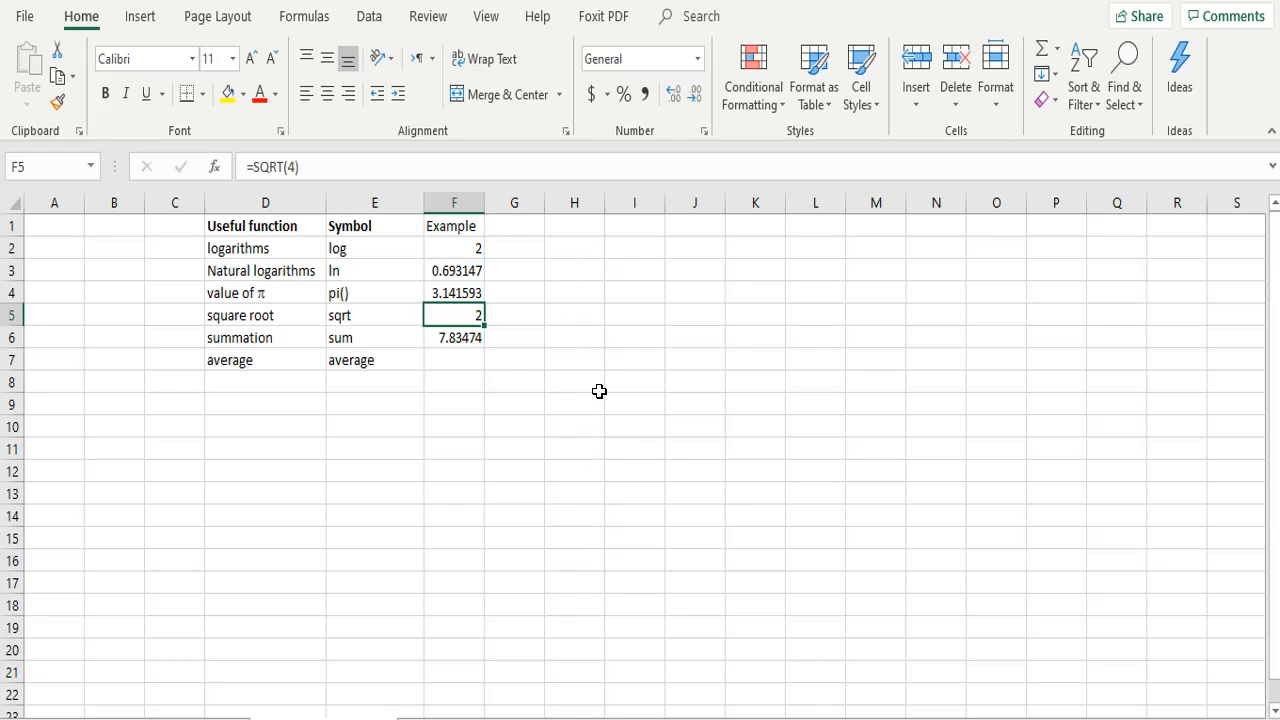
left_click(460, 338)
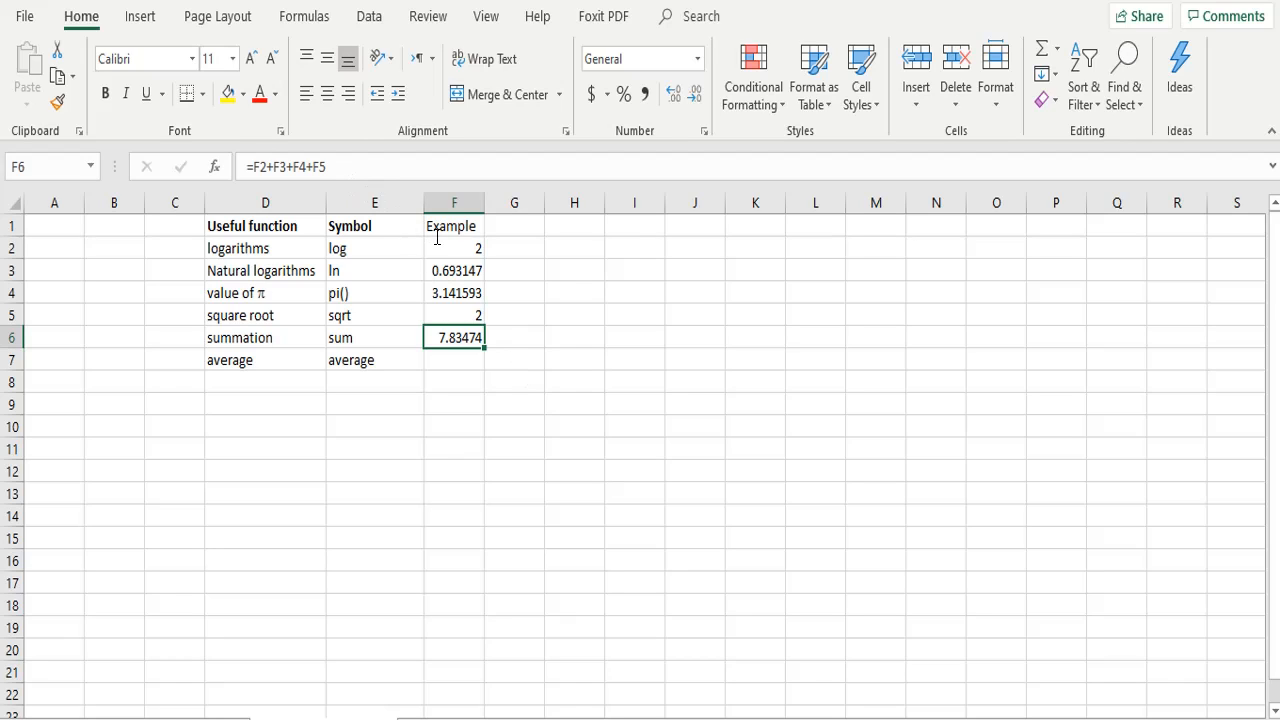
Step: Enter the formula =SUM(F2:F5) in cell G6, beside the manually added summation
left_click(514, 340)
left_click(472, 161)
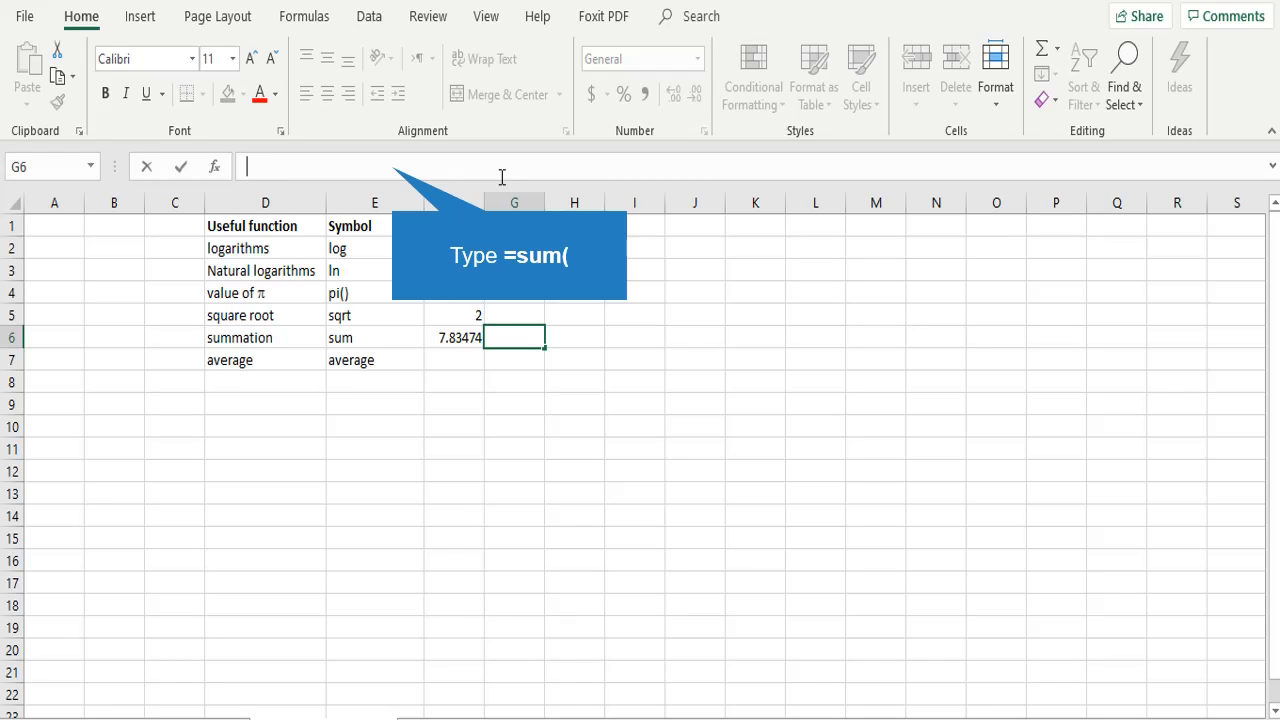
type("=sum(")
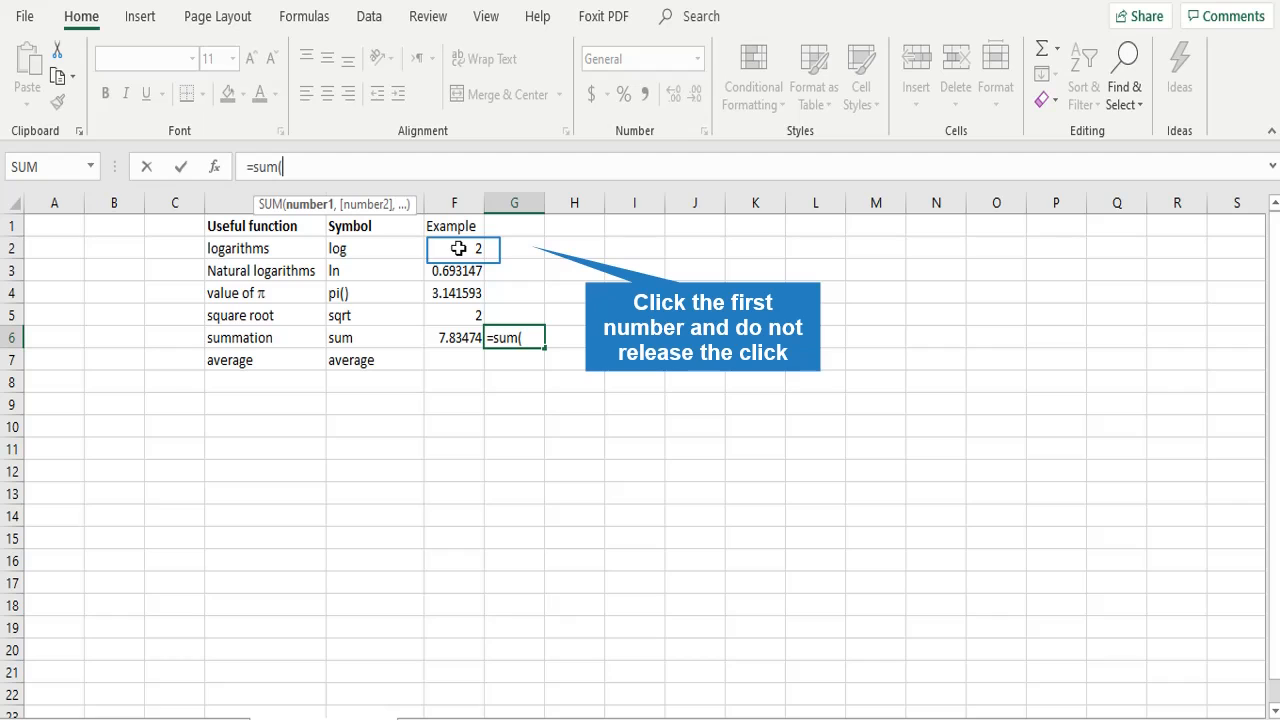
left_click_drag(458, 248, 458, 307)
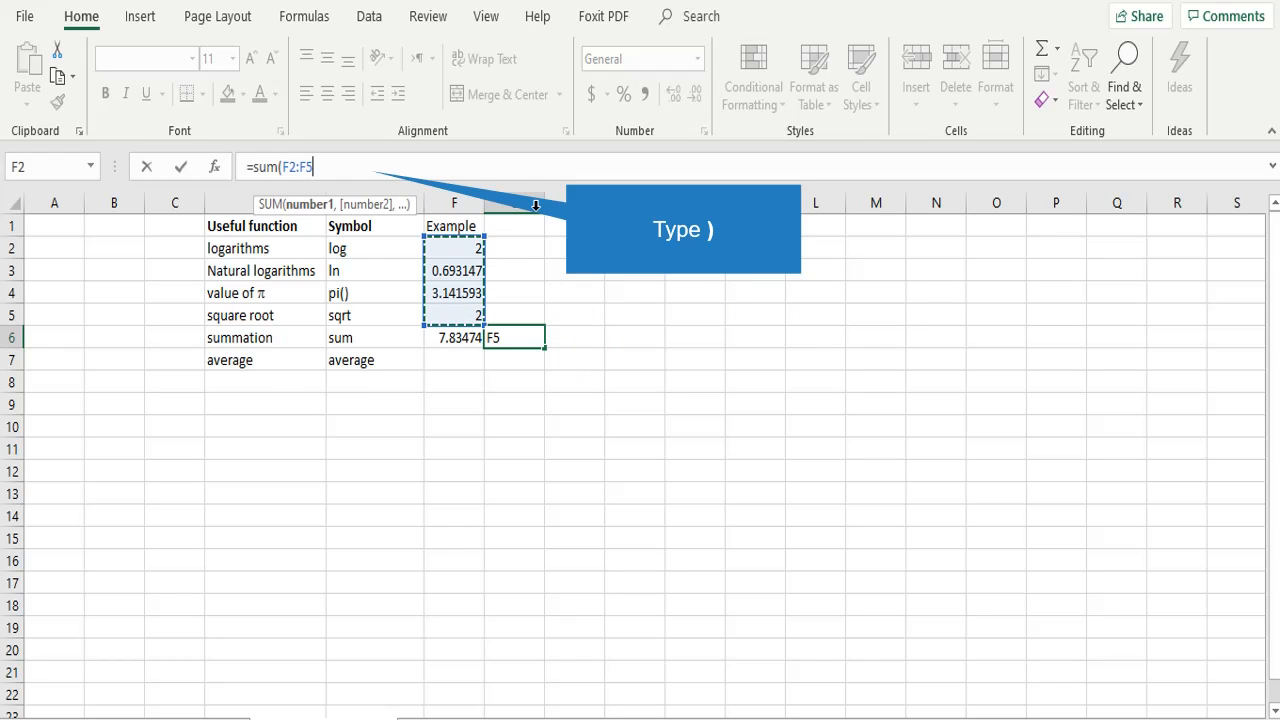
type(")")
key("Up")
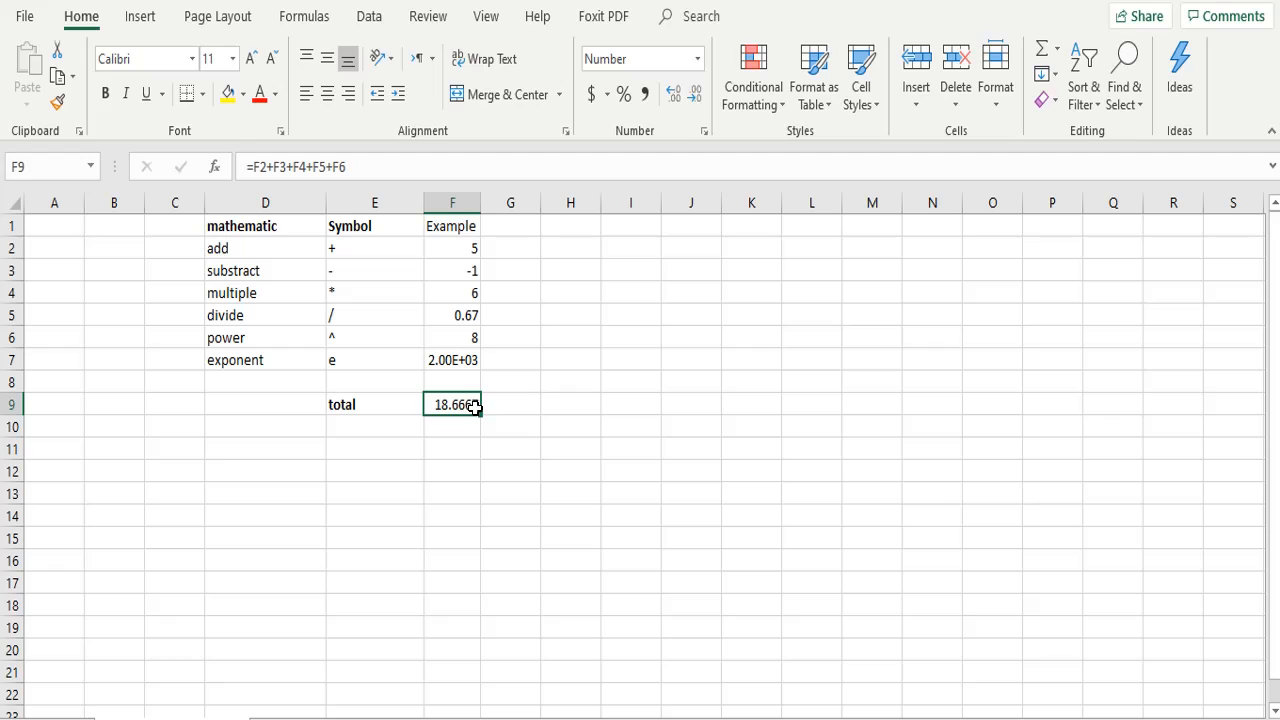
Step: Sum the example values in F2:F6 with a SUM formula in cell G9, beside the manually added total
left_click(512, 404)
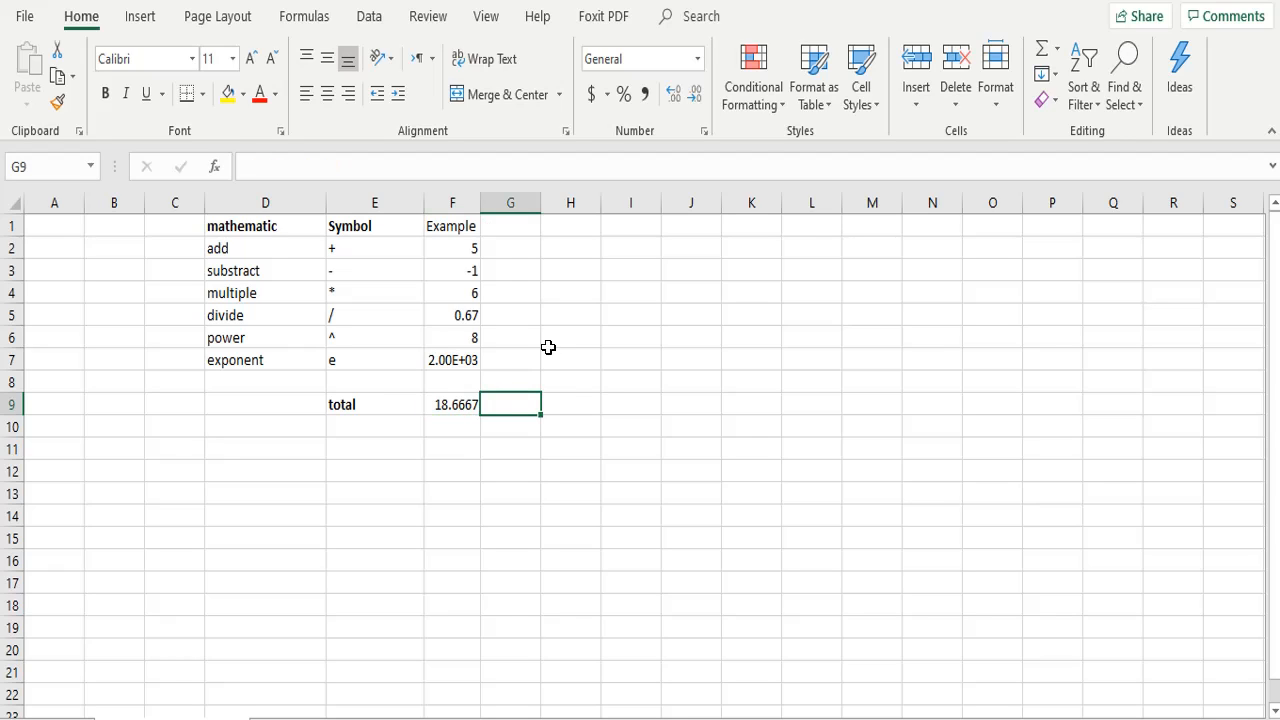
left_click(562, 158)
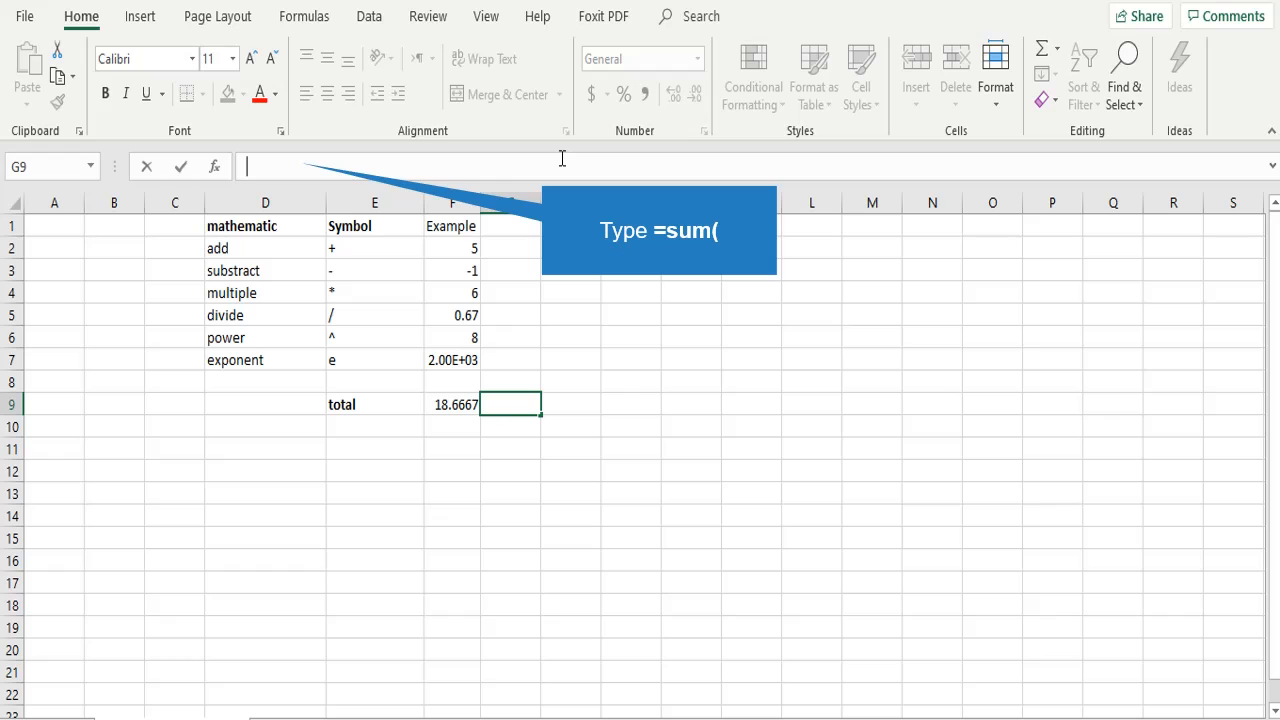
type("=sum(")
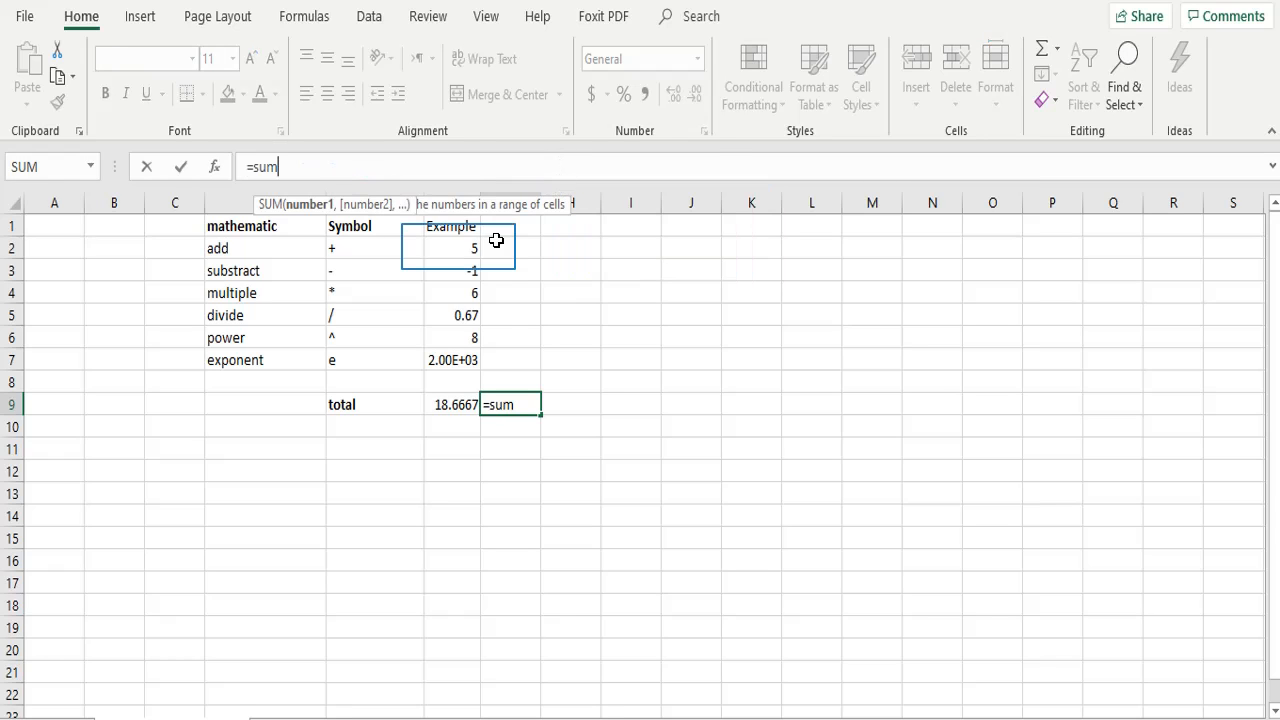
left_click_drag(457, 246, 455, 331)
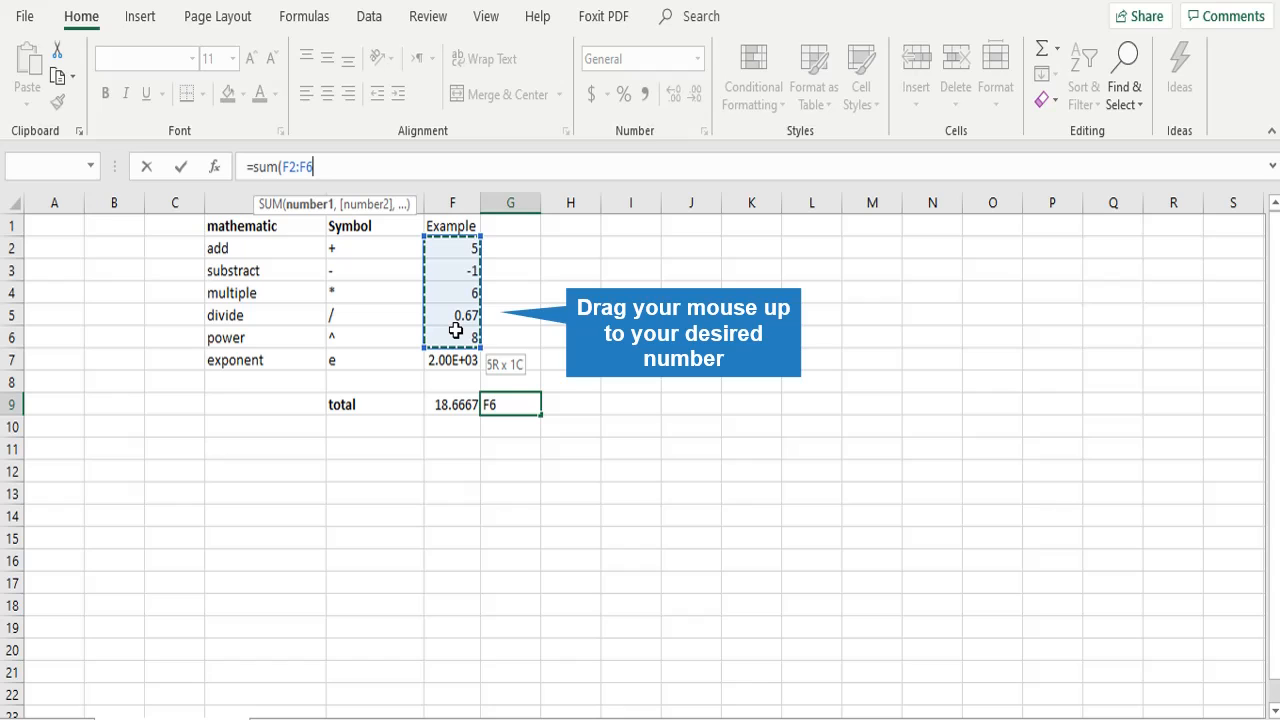
left_click_drag(455, 331, 455, 322)
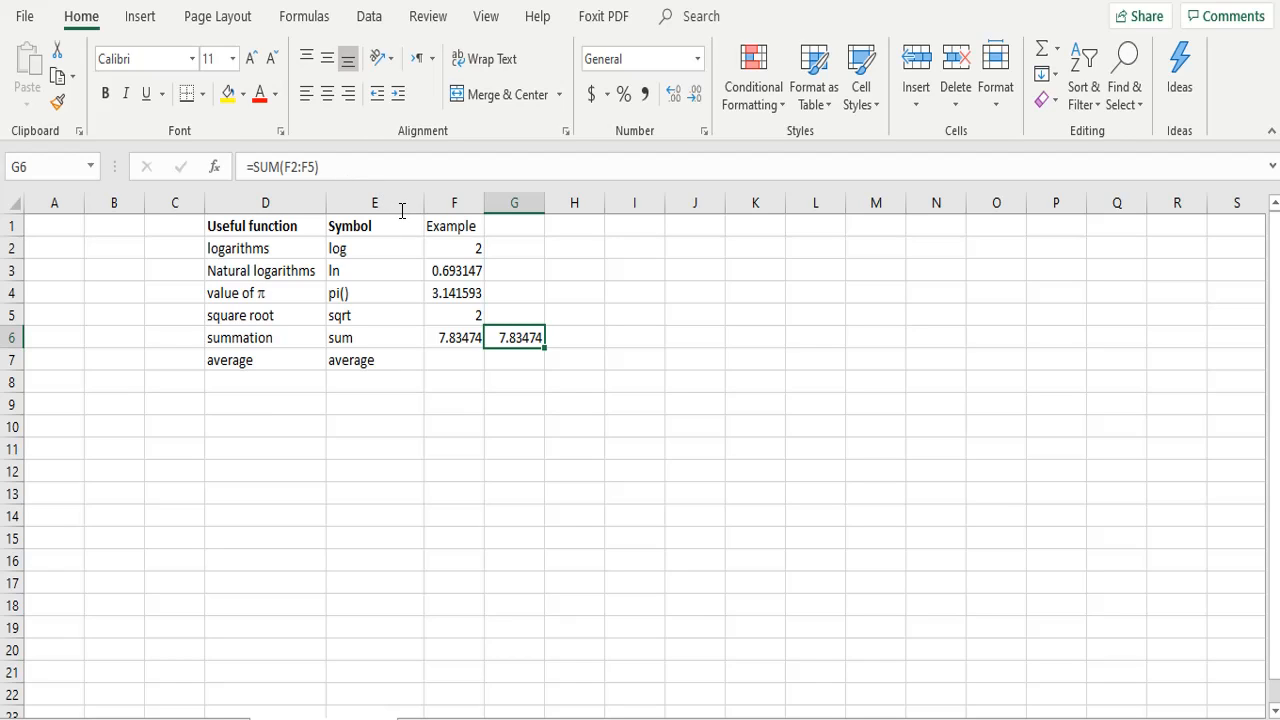
Step: Enter the formula =AVERAGE(F2:F6) in cell F7 as the average example
left_click(470, 361)
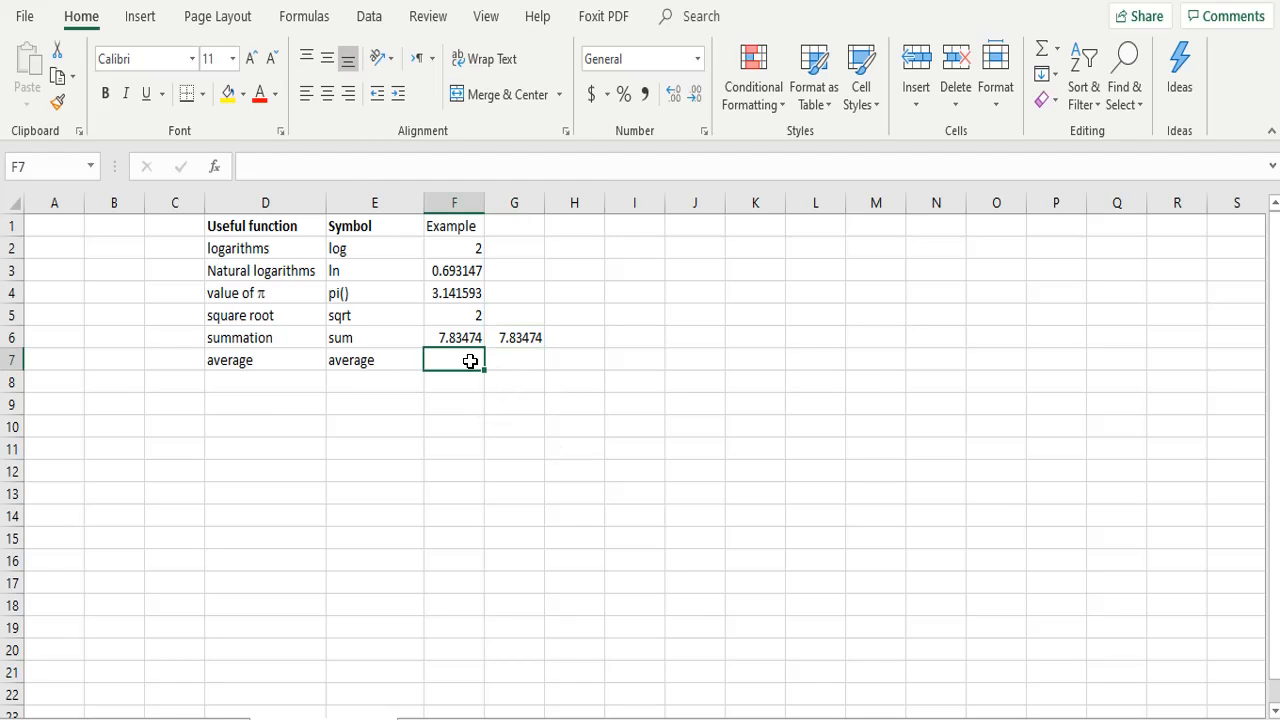
left_click(459, 172)
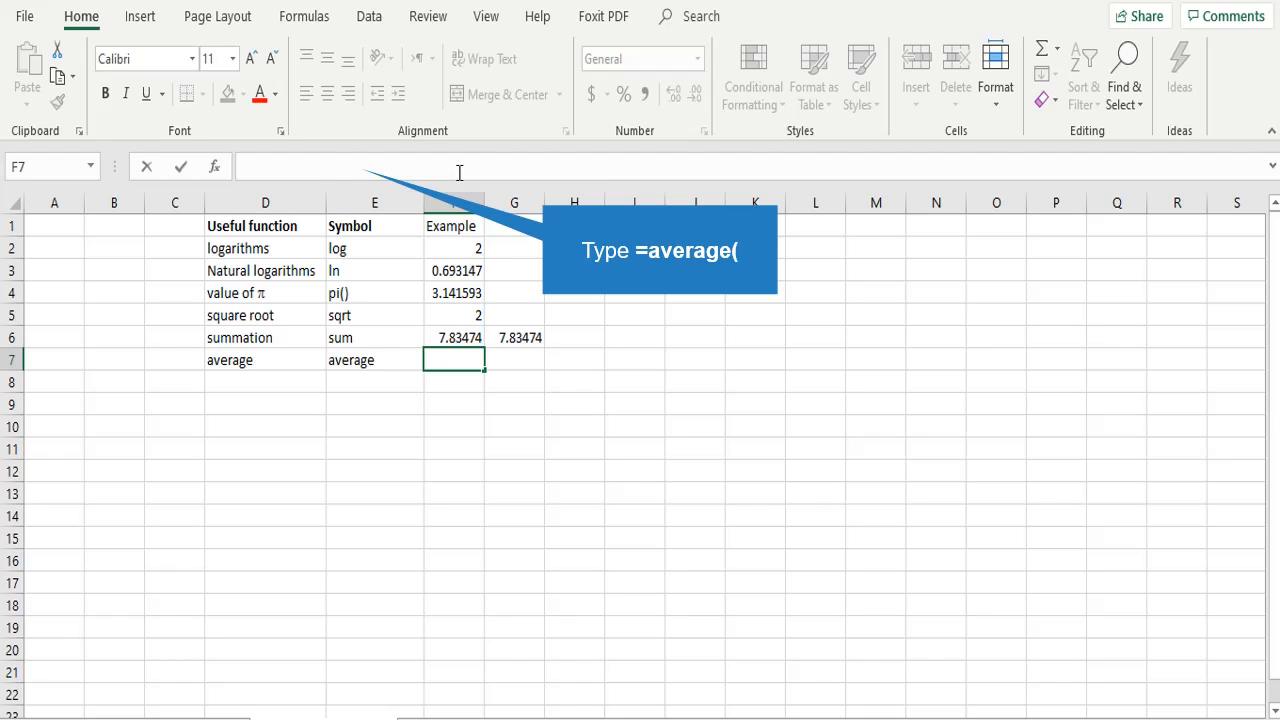
type("=average(")
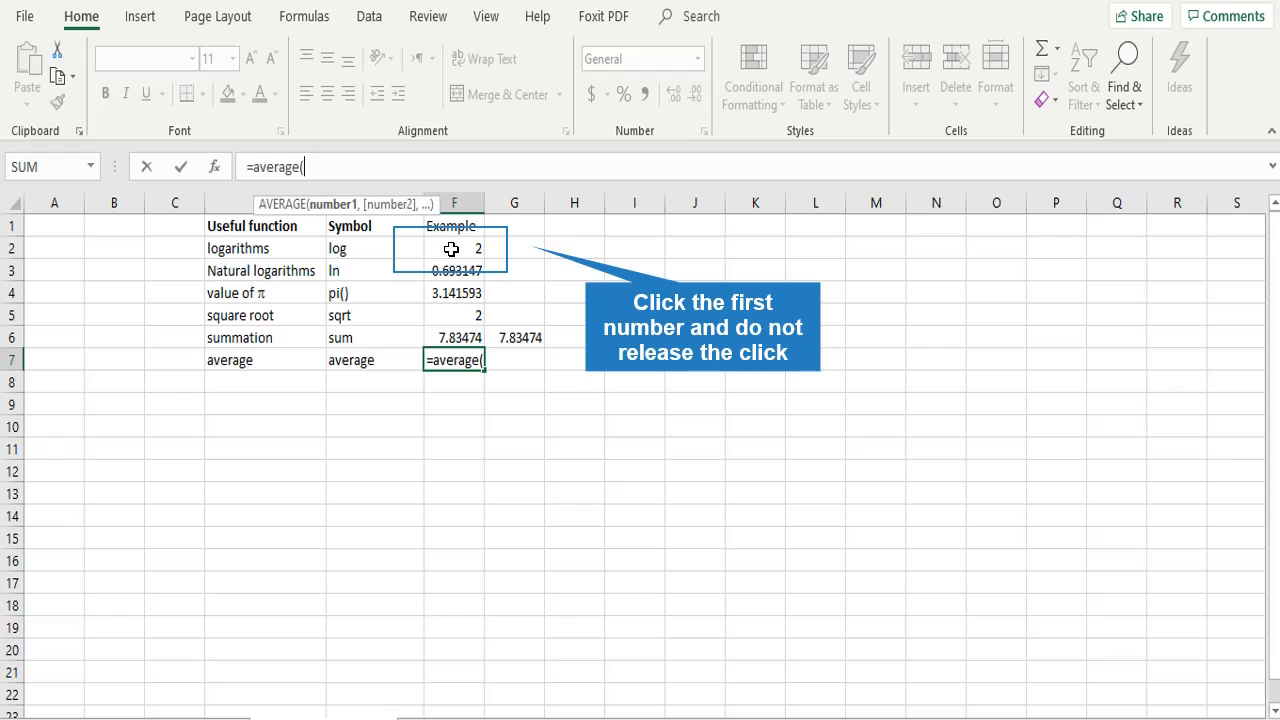
left_click_drag(451, 249, 457, 336)
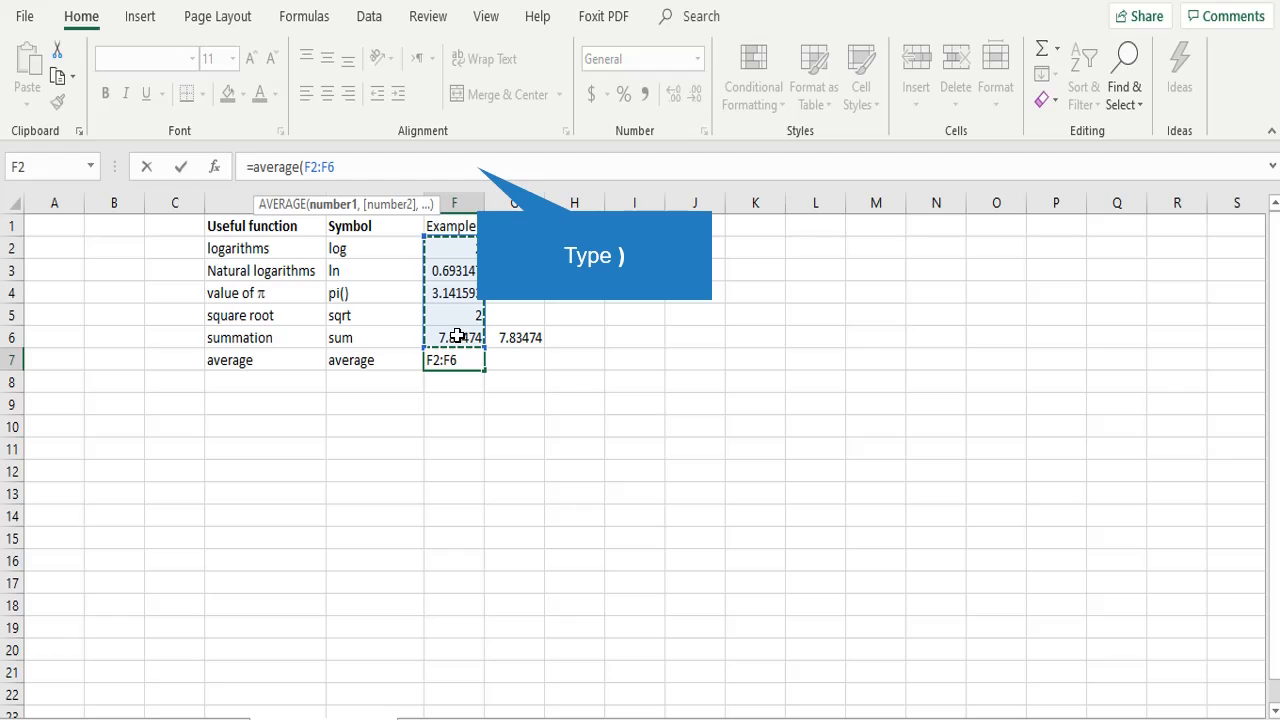
type(")")
left_click(457, 337)
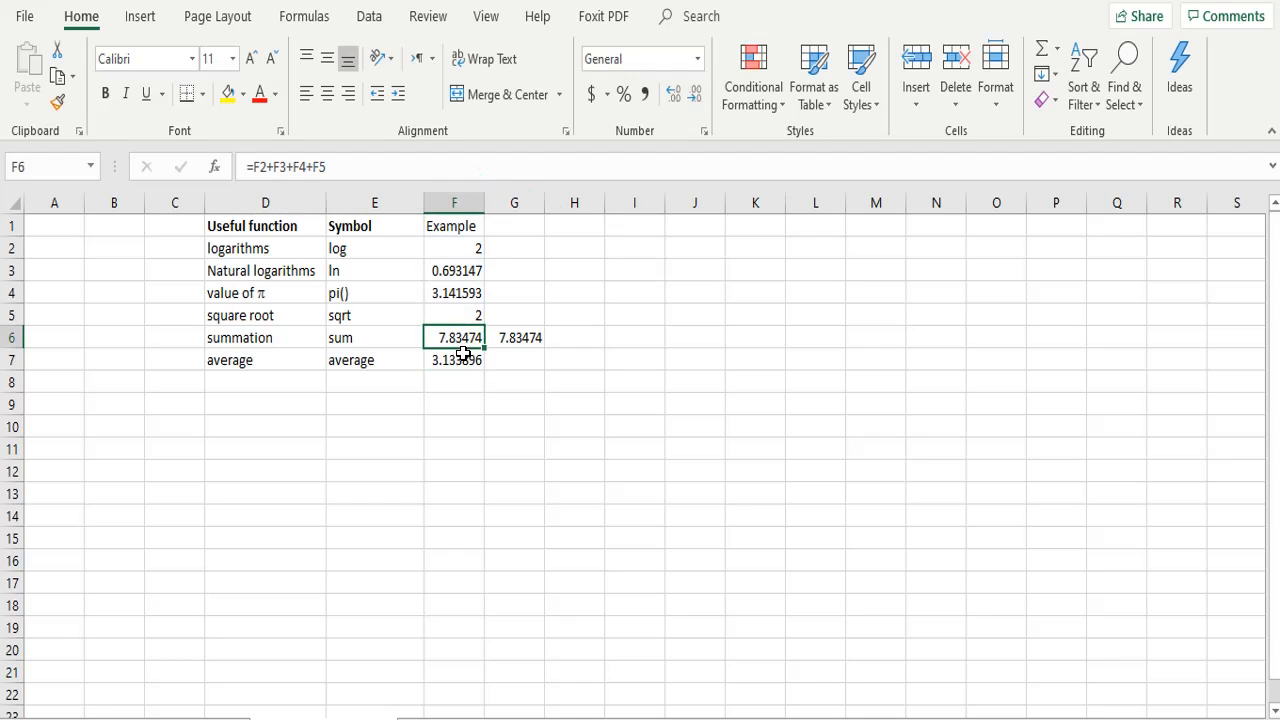
Step: Inspect which cells the average formula in F7 references, leaving the formula as it is
left_click(472, 360)
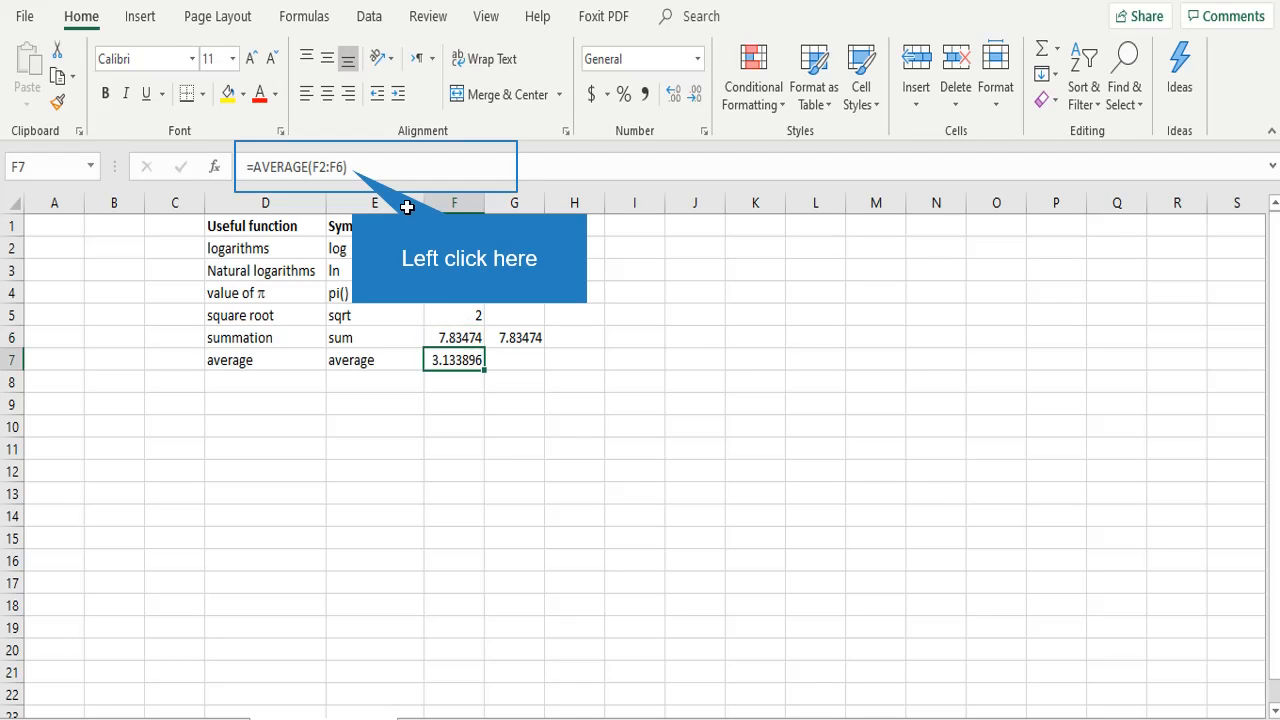
left_click(350, 167)
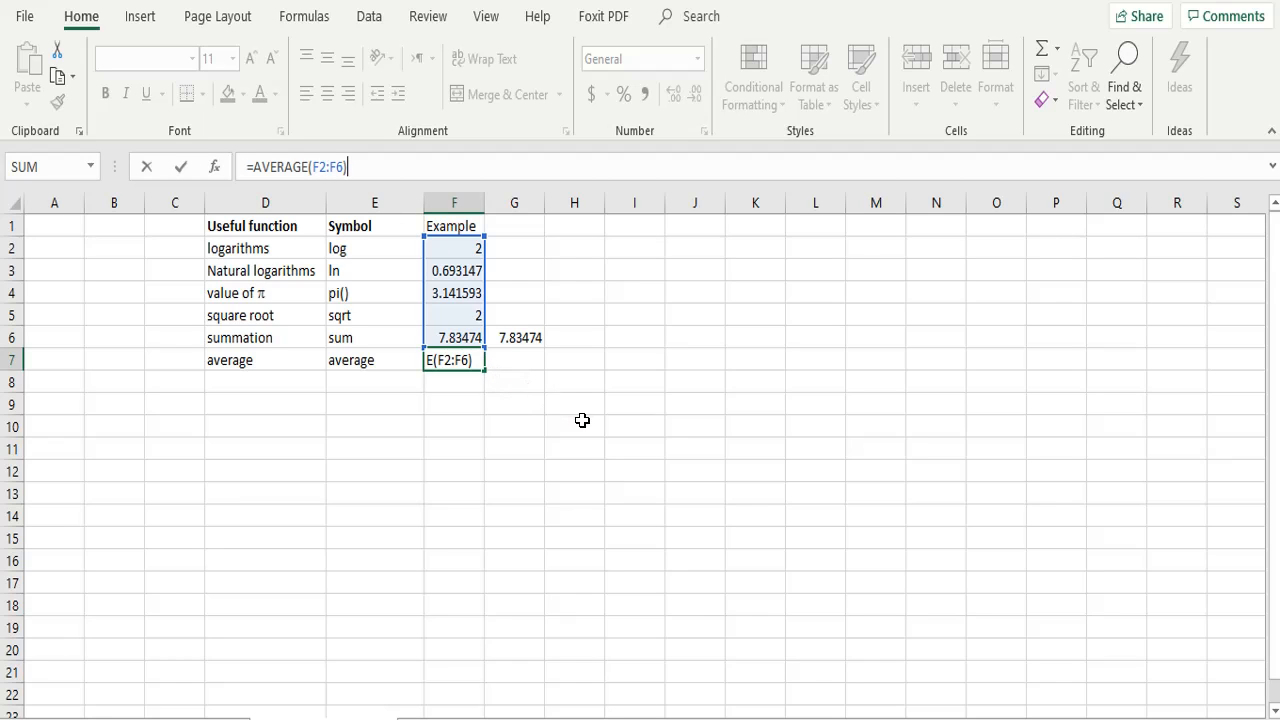
key("ctrl+Return")
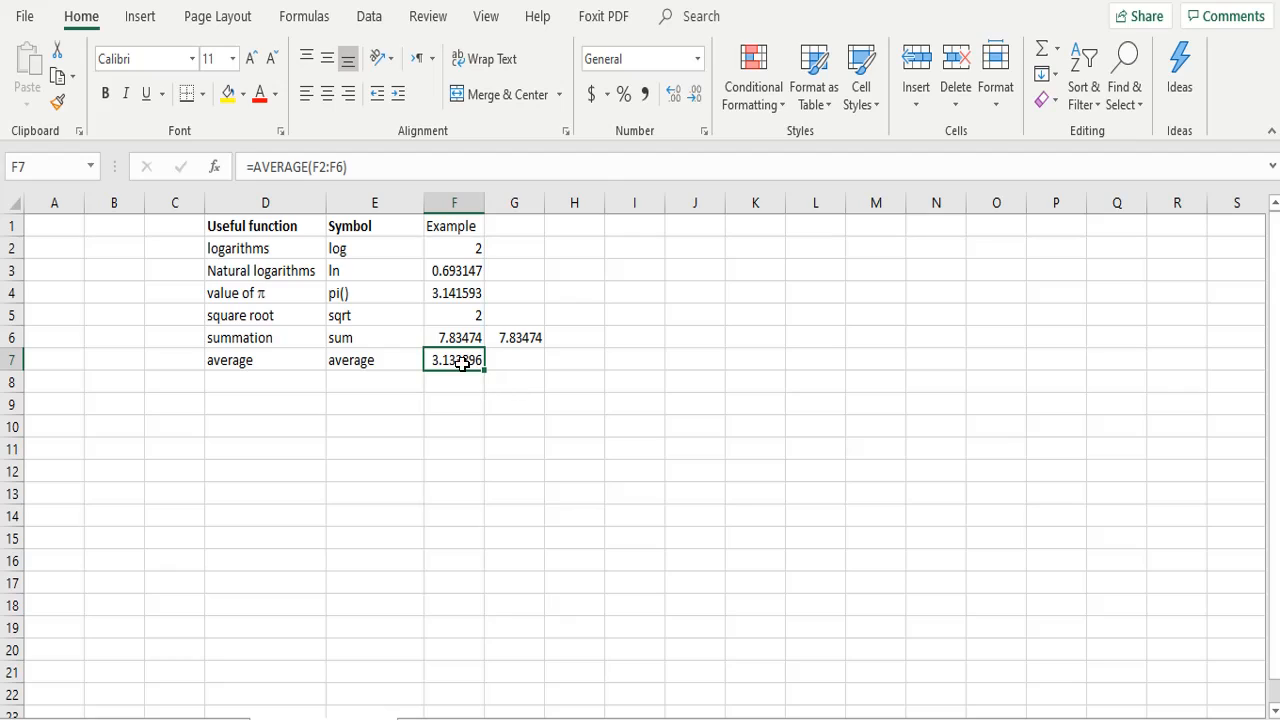
left_click(627, 246)
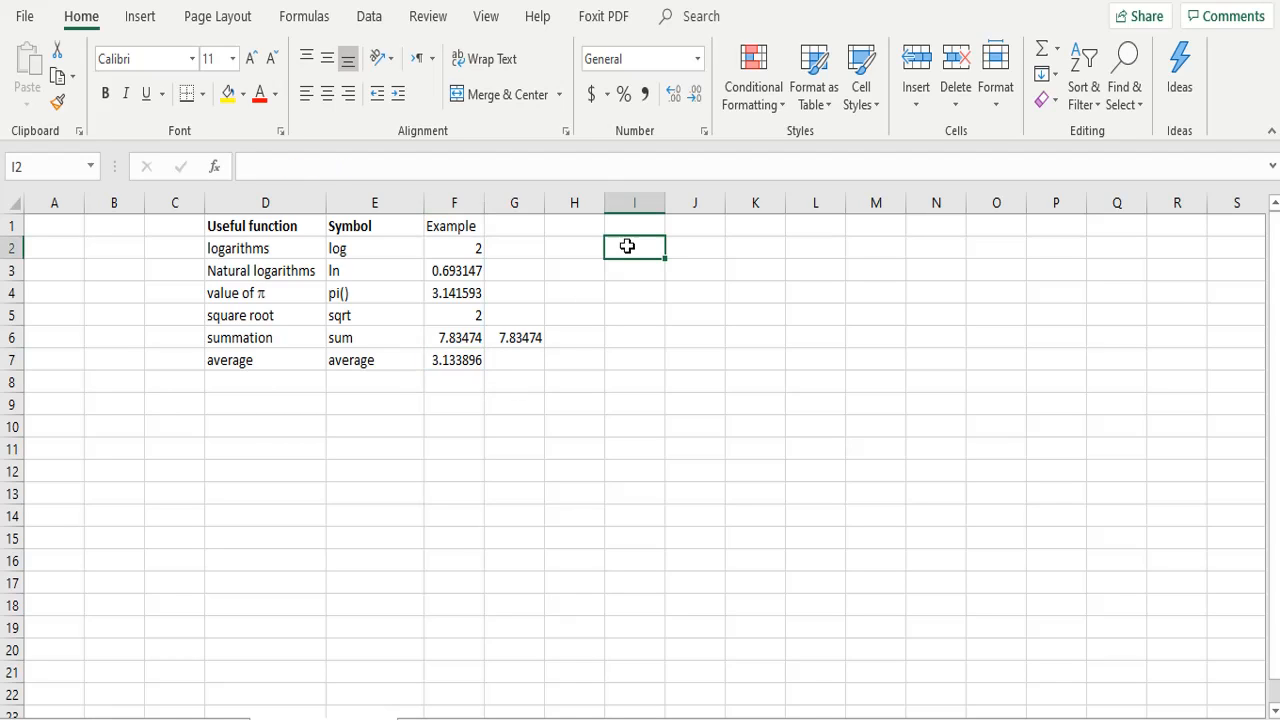
left_click(575, 361)
key("shift+Right")
key("shift+Right")
key("shift+Right")
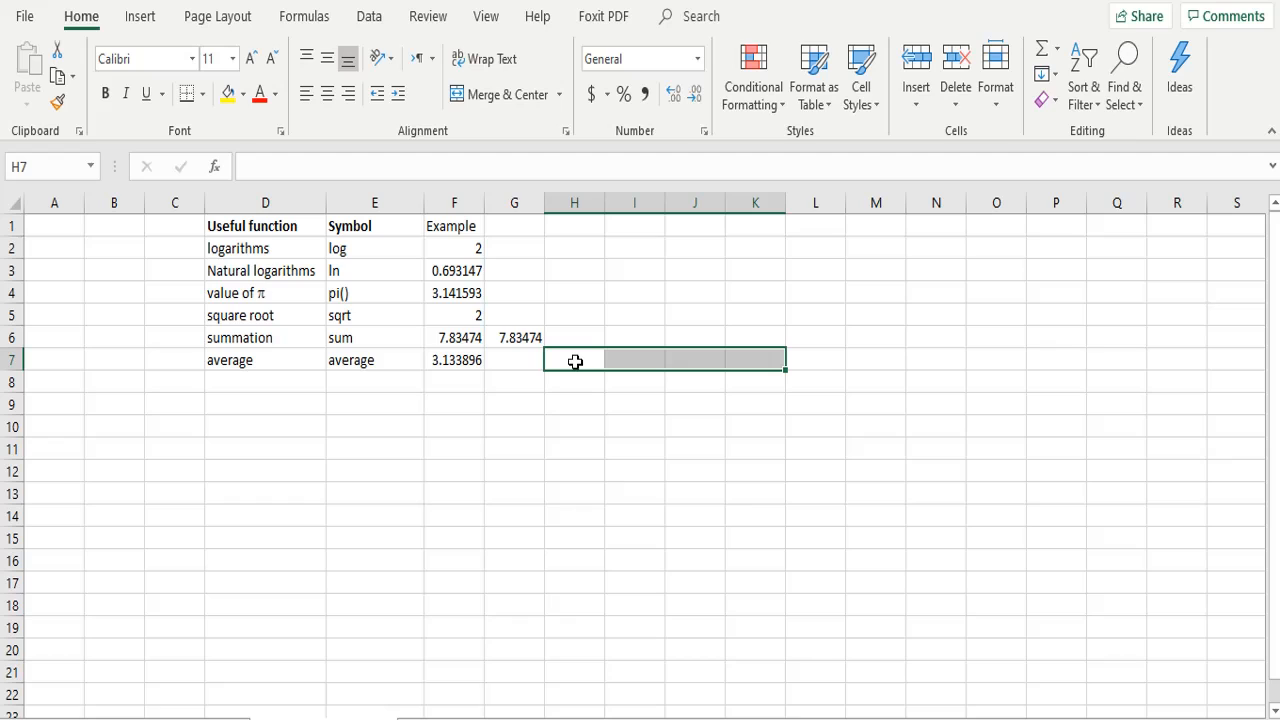
Step: Enter a SUM formula in cell I6 that takes the summation value in F6 as its argument
left_click(632, 340)
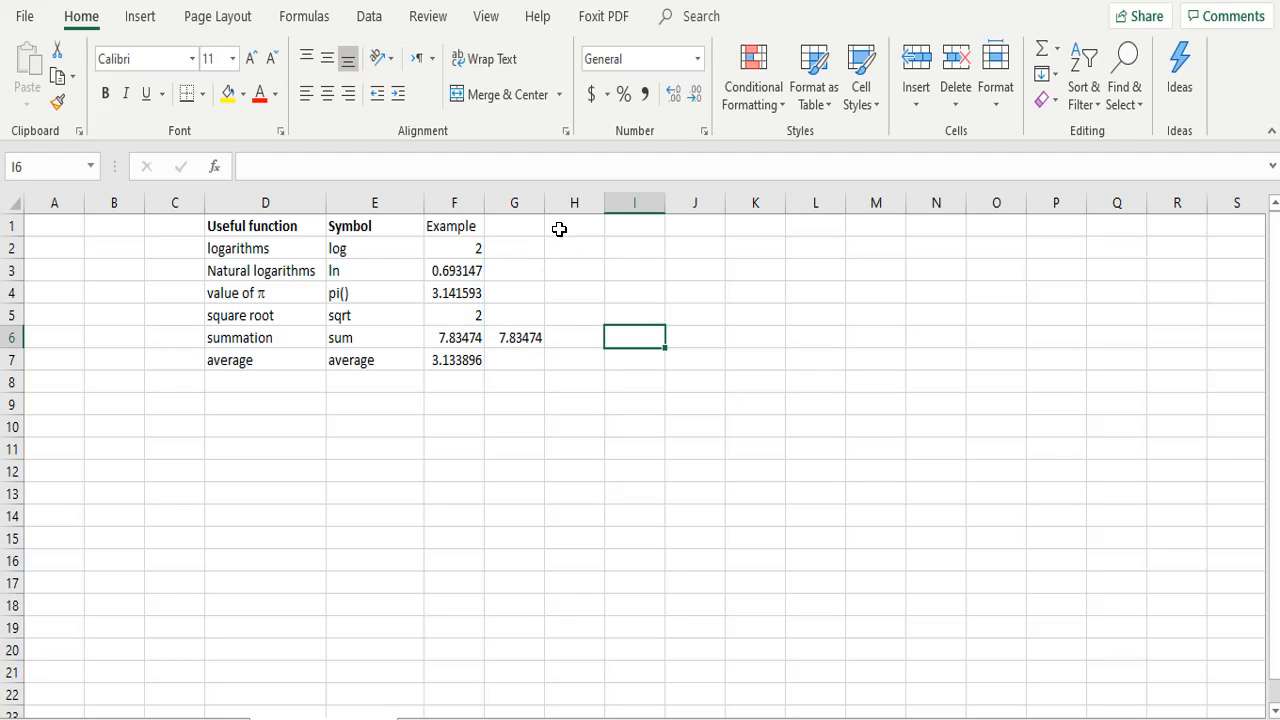
left_click(566, 171)
type("=su")
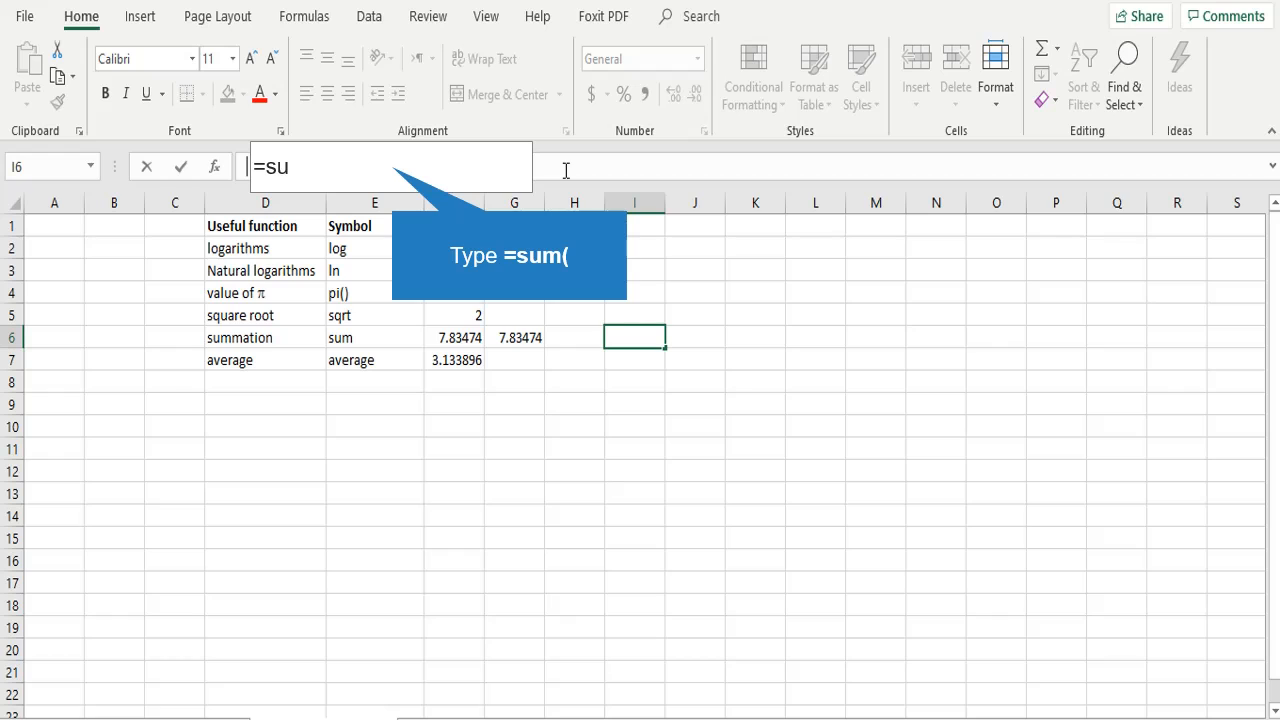
type("m")
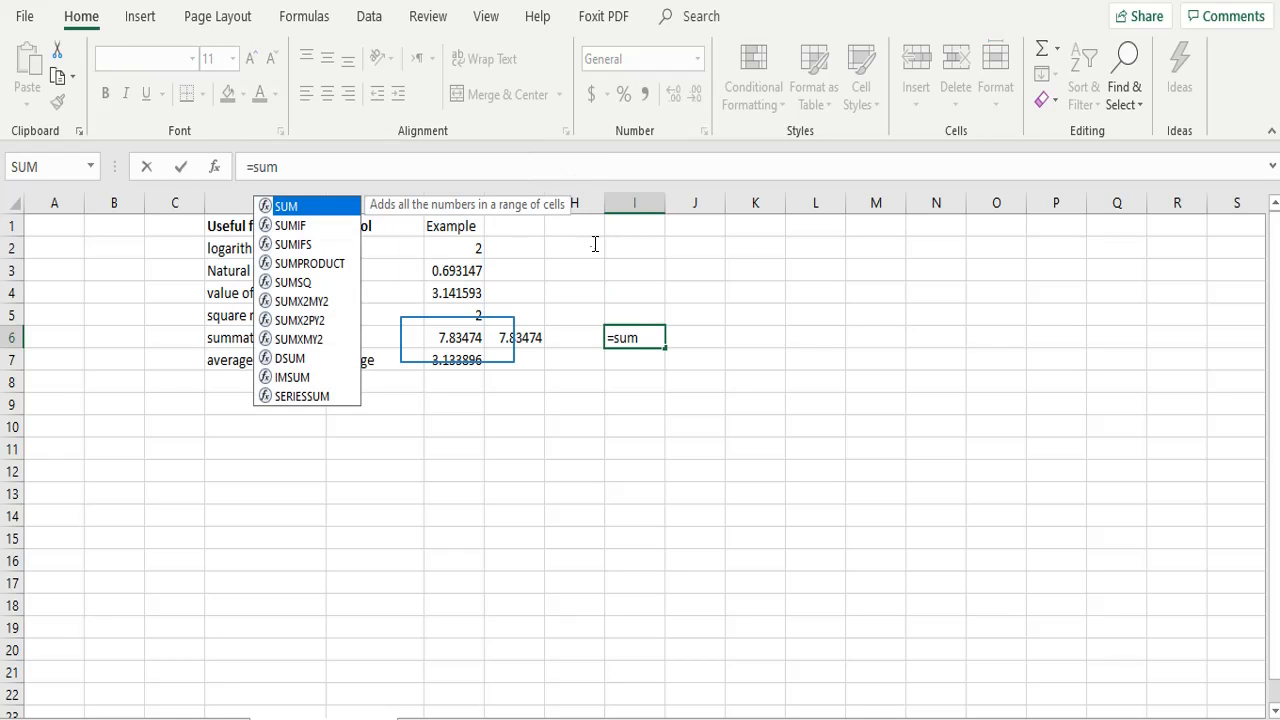
type("(")
left_click(456, 338)
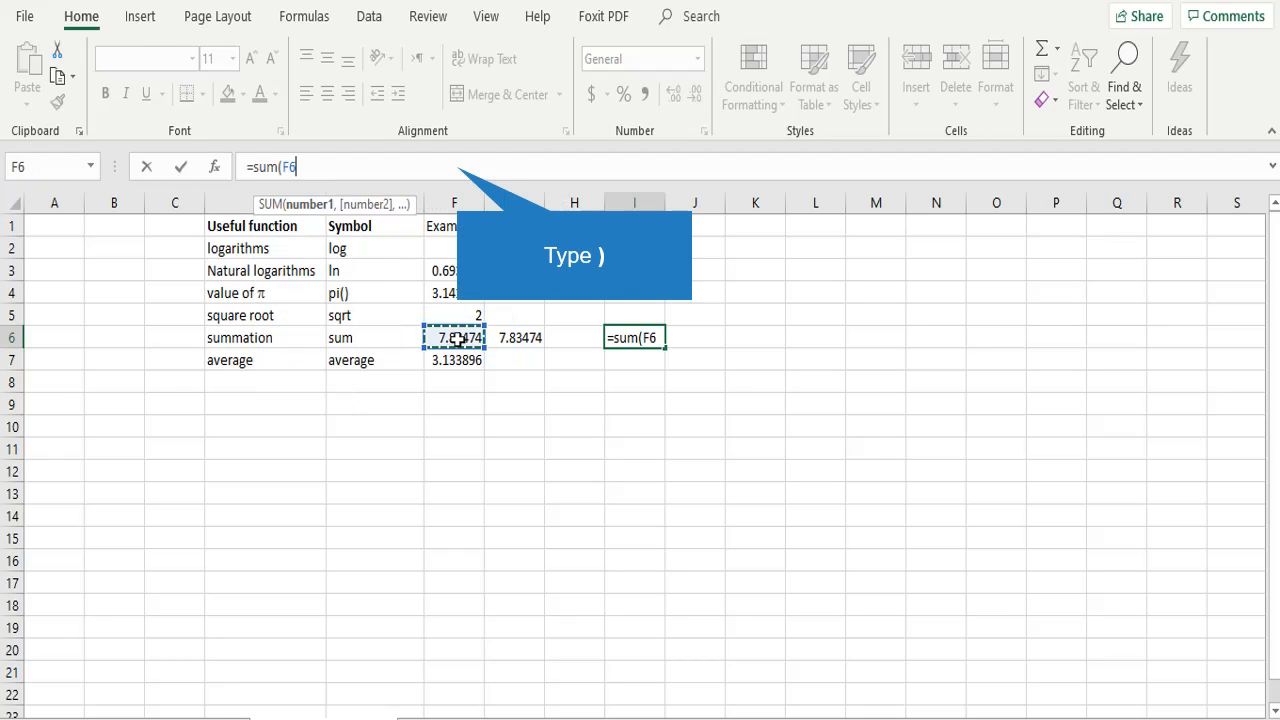